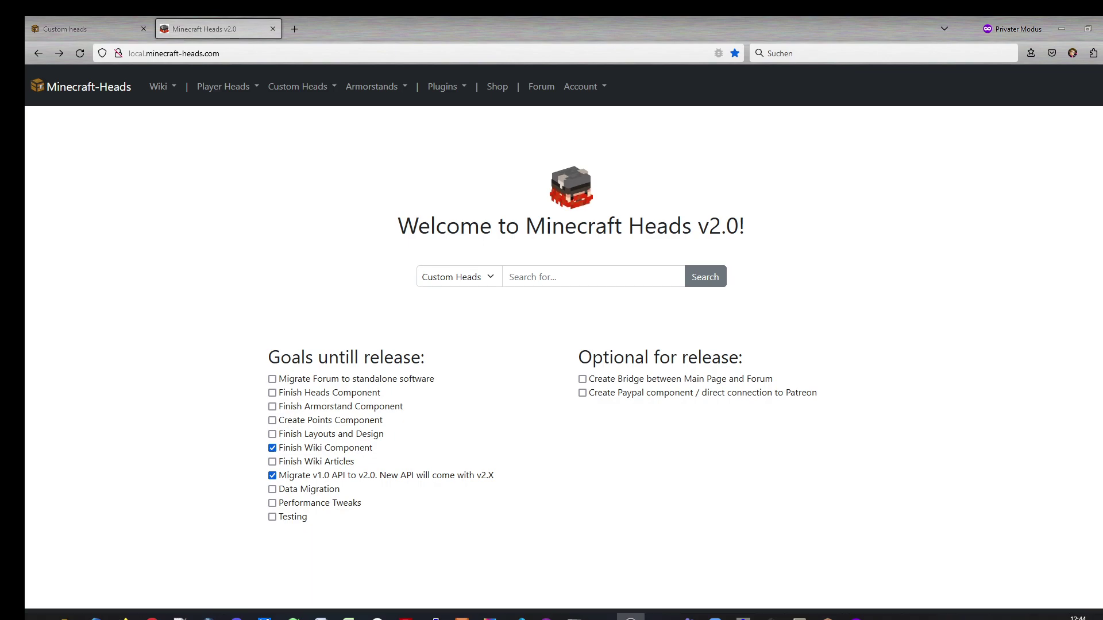
Open the full Custom Heads list on the v2.0 site and look over its first page, highlighting the newest head's ID
click(310, 87)
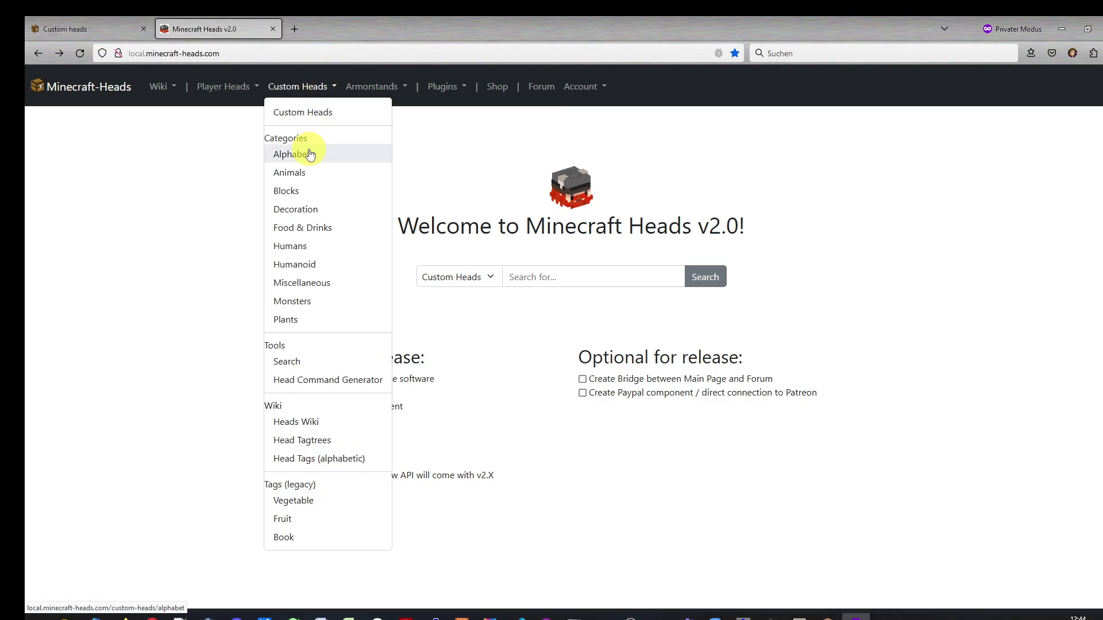
click(313, 113)
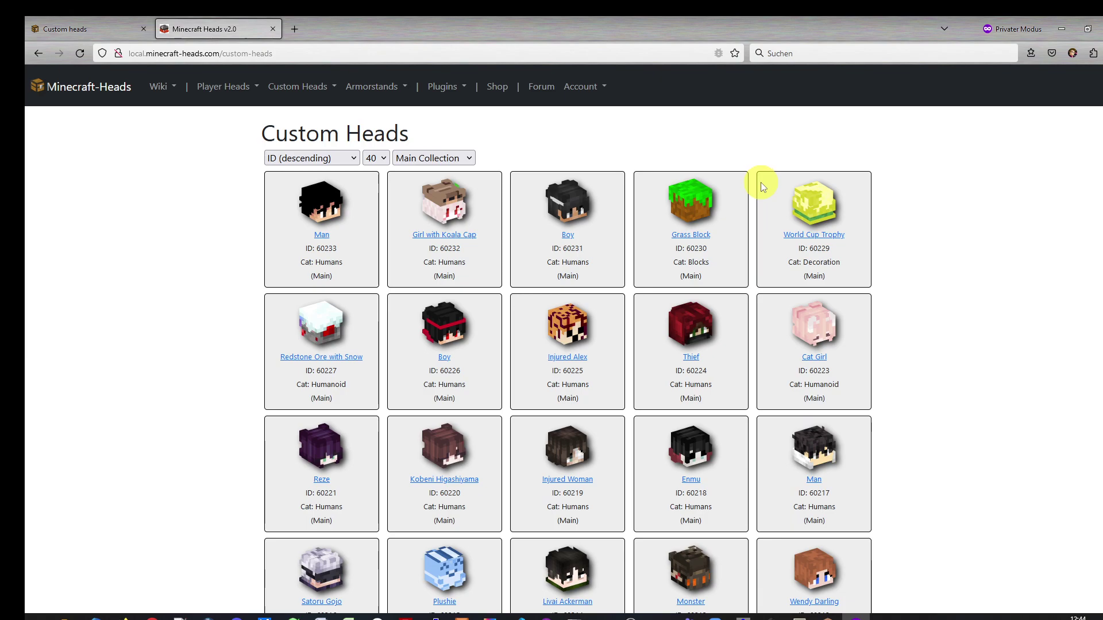
scroll(239, 305, down, 2)
scroll(241, 302, down, 9)
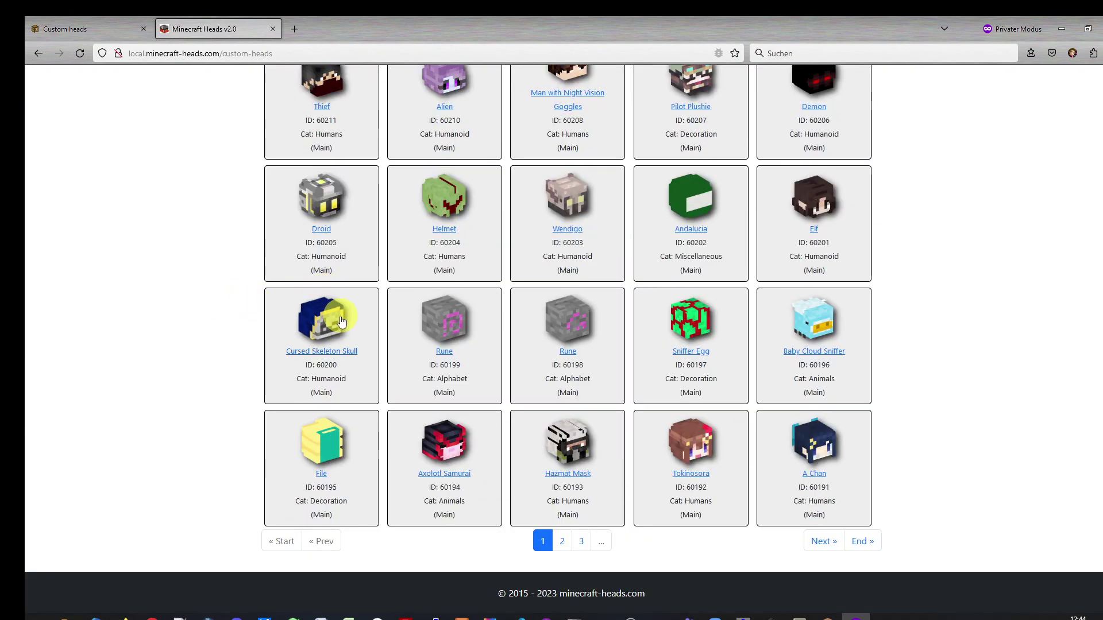
scroll(340, 319, up, 11)
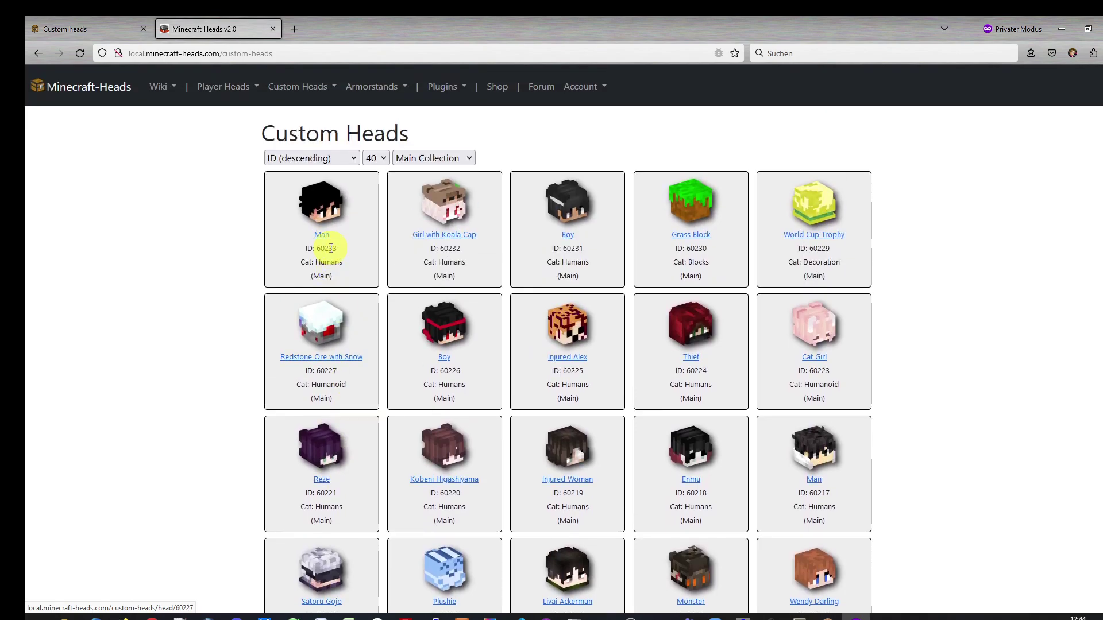
double_click(331, 248)
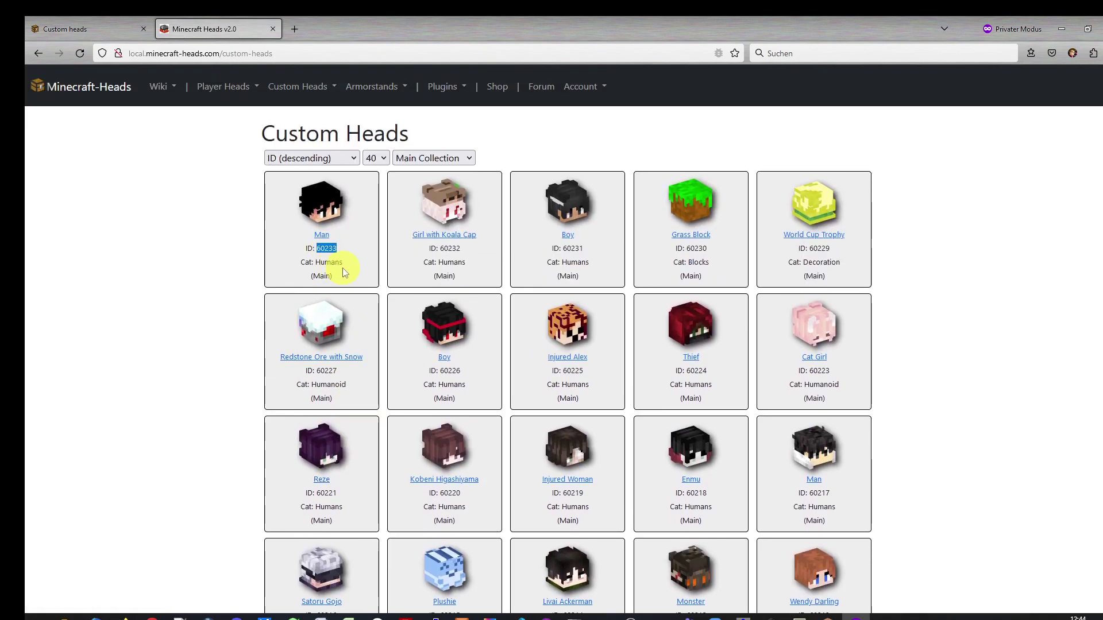
Check the ID of the newest head, Red Gyarados (#130), on the live site, and return to the v2.0 Custom Heads list
click(60, 25)
click(280, 264)
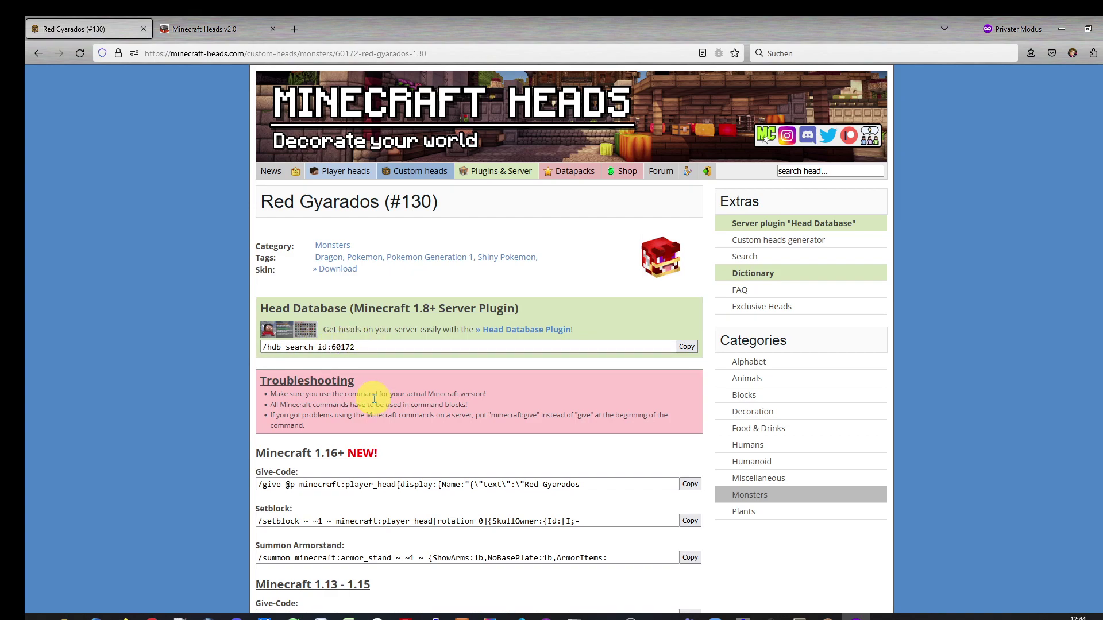
key(alt+Left)
click(202, 29)
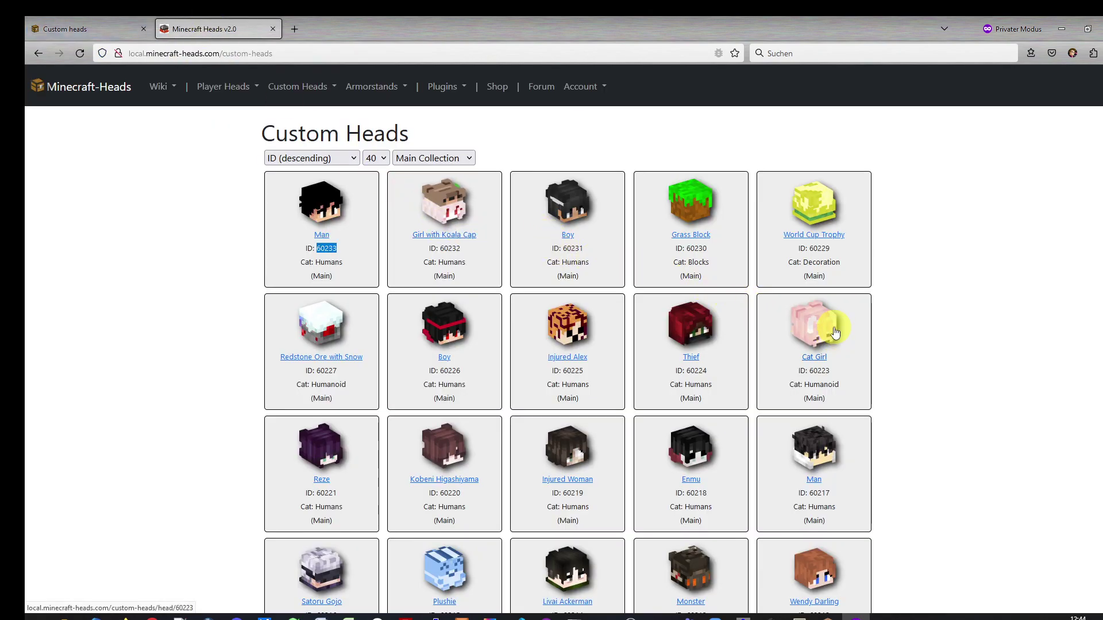
scroll(837, 331, down, 5)
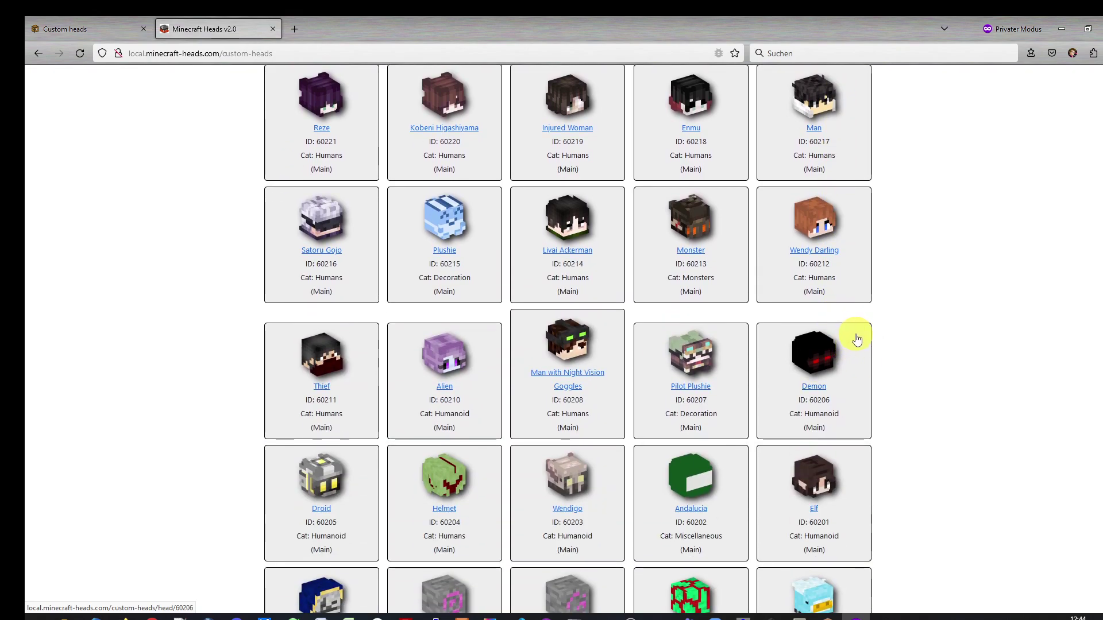
scroll(882, 329, up, 2)
scroll(882, 329, up, 4)
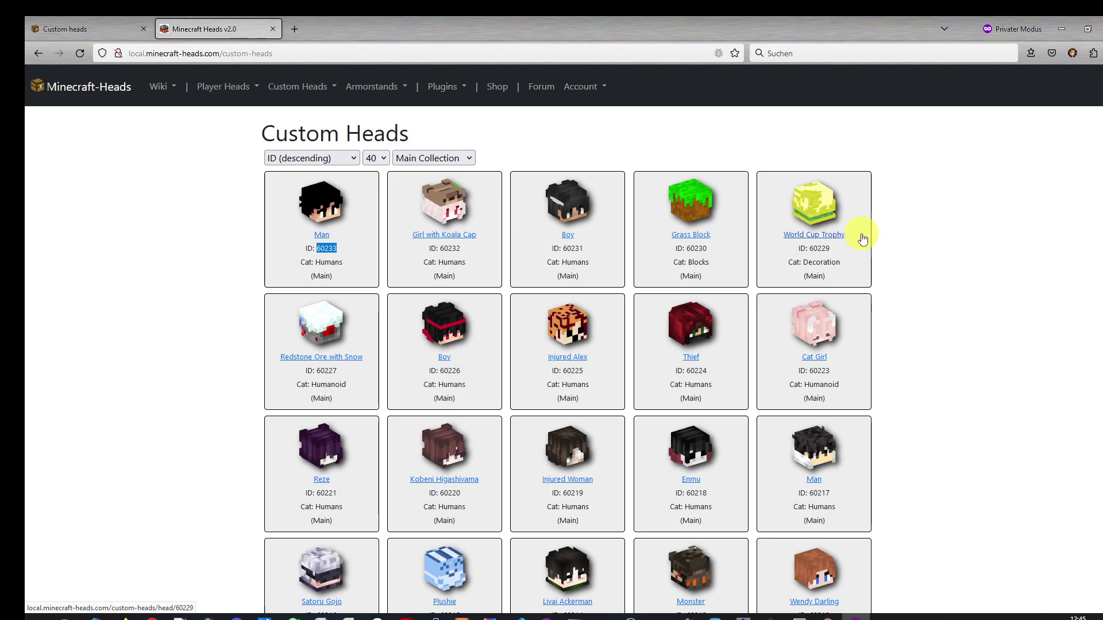
Switch to the live Minecraft Heads site, open its home page and view the welcome text
click(49, 27)
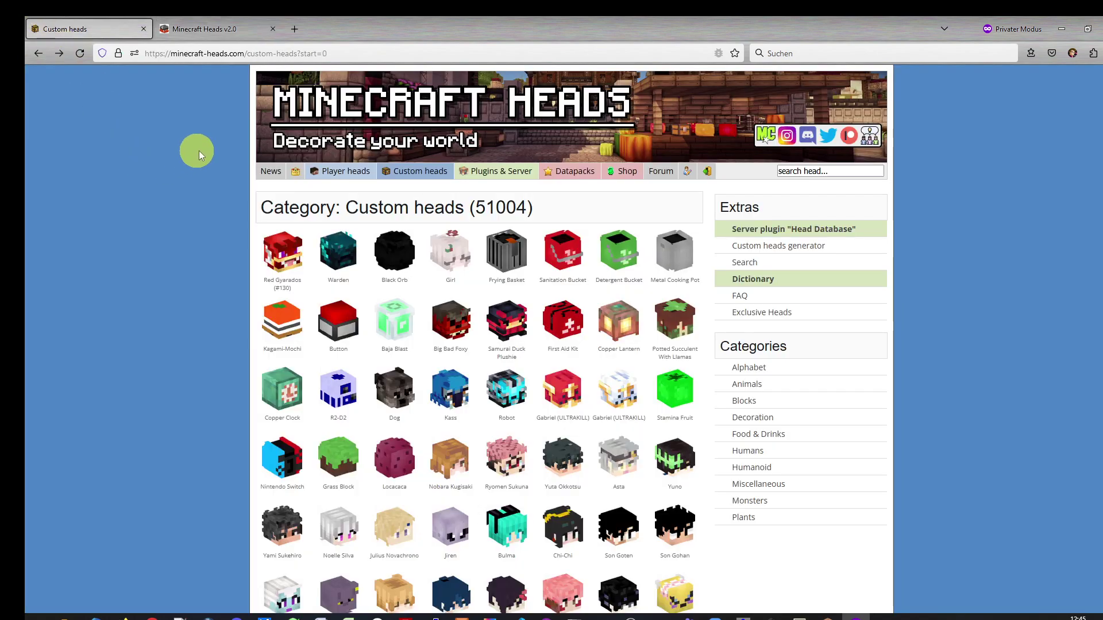
click(279, 130)
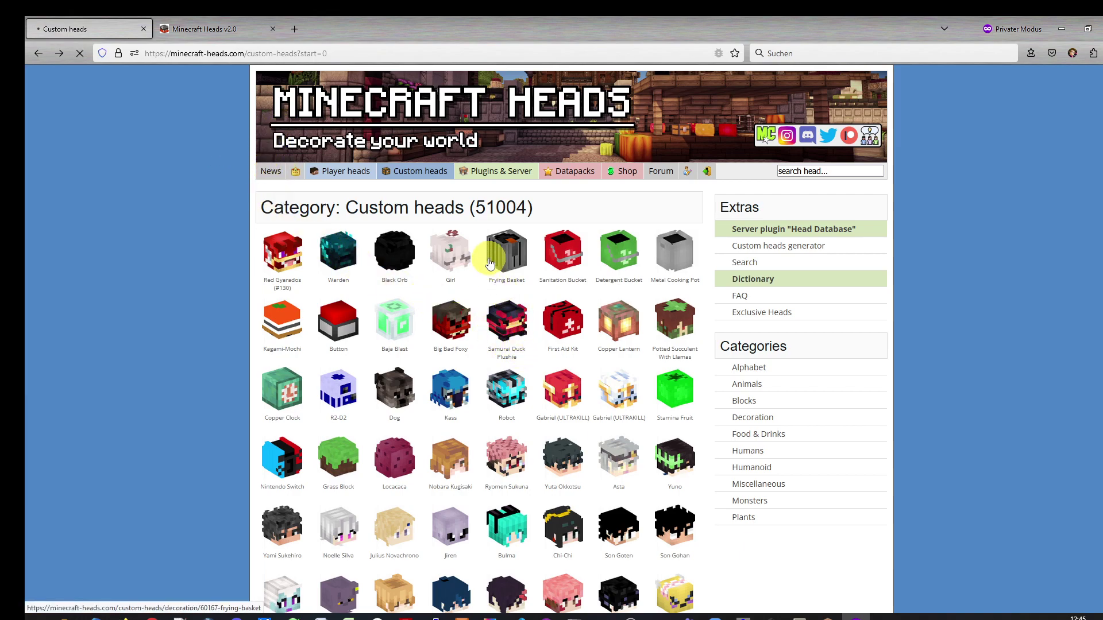
scroll(462, 338, down, 2)
scroll(462, 338, down, 1)
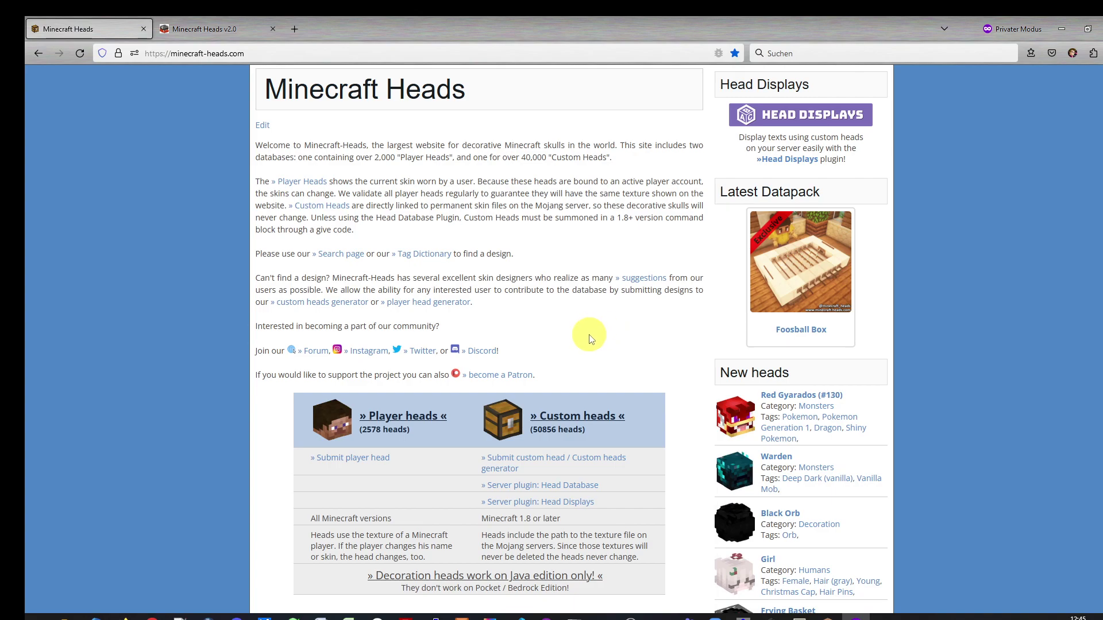
Return to the v2.0 home page and review the release goals from the forum migration through the API migration, highlighting them in turn
click(230, 26)
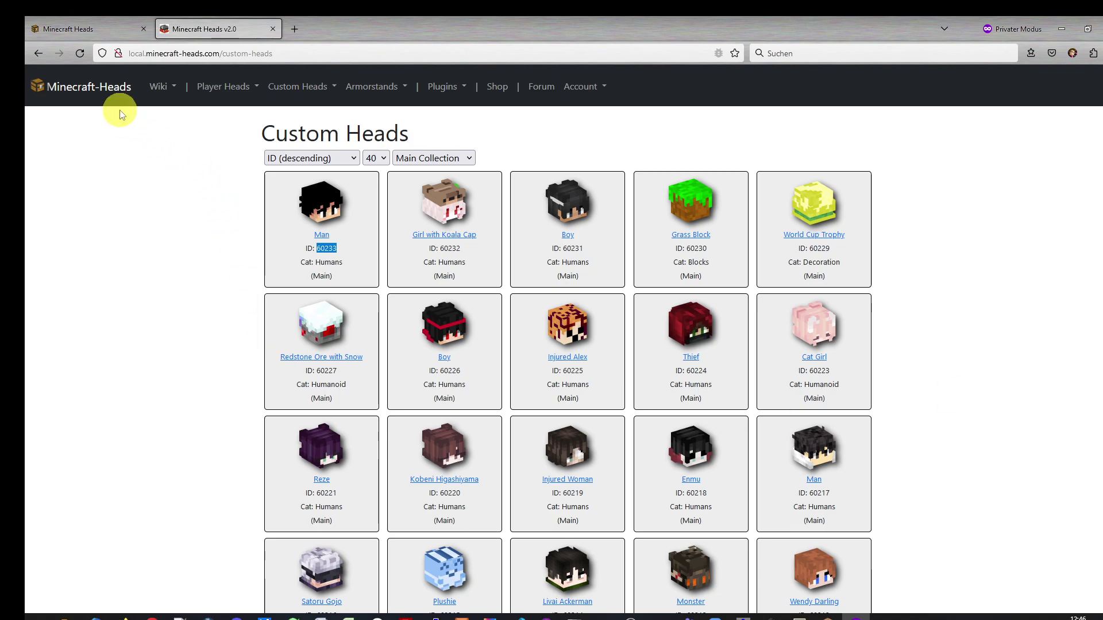
click(553, 481)
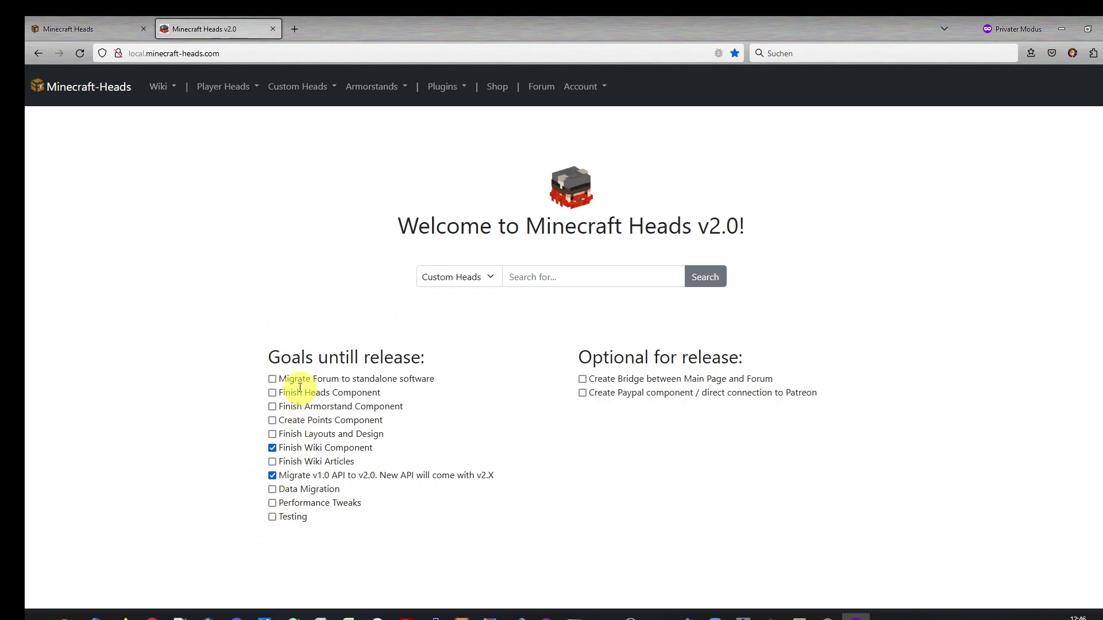
drag(283, 380, 341, 376)
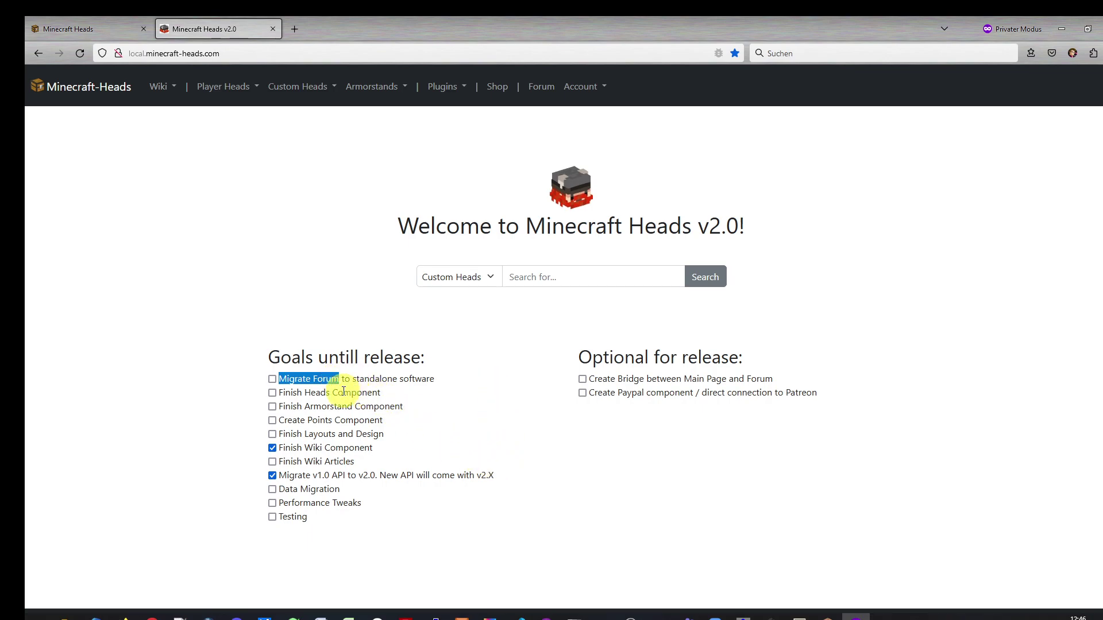
drag(314, 393, 405, 406)
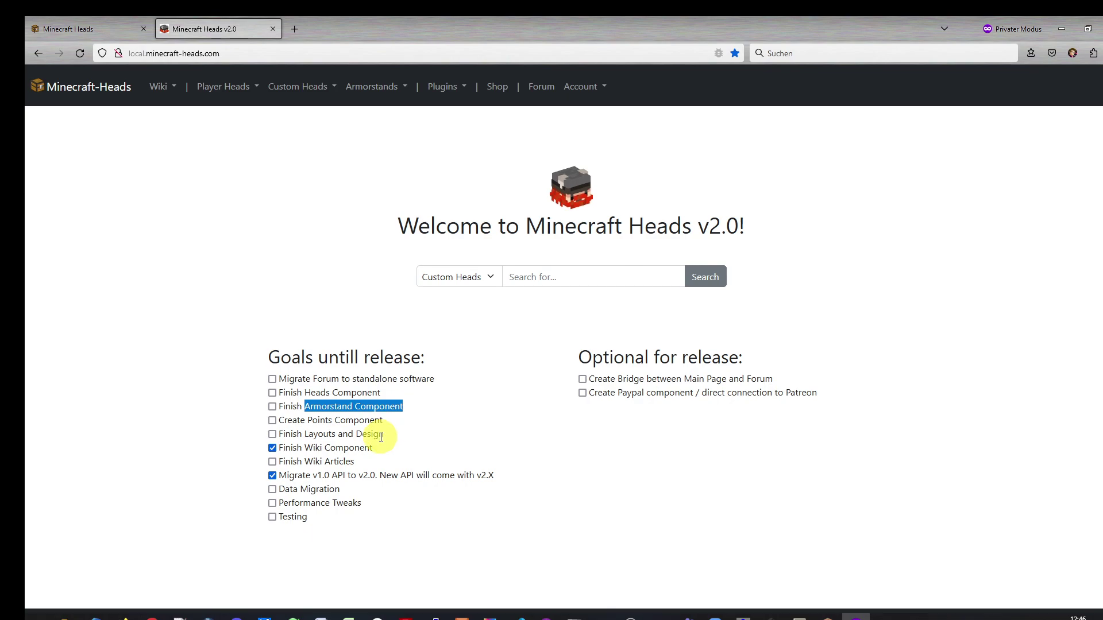
drag(306, 420, 383, 435)
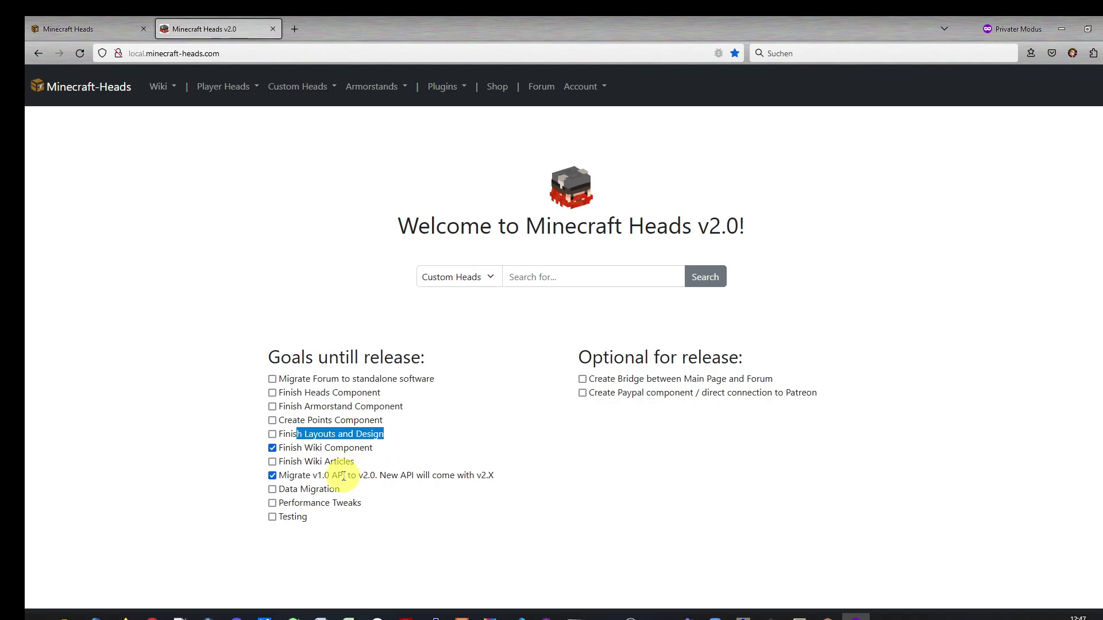
drag(304, 448, 374, 449)
drag(305, 462, 514, 486)
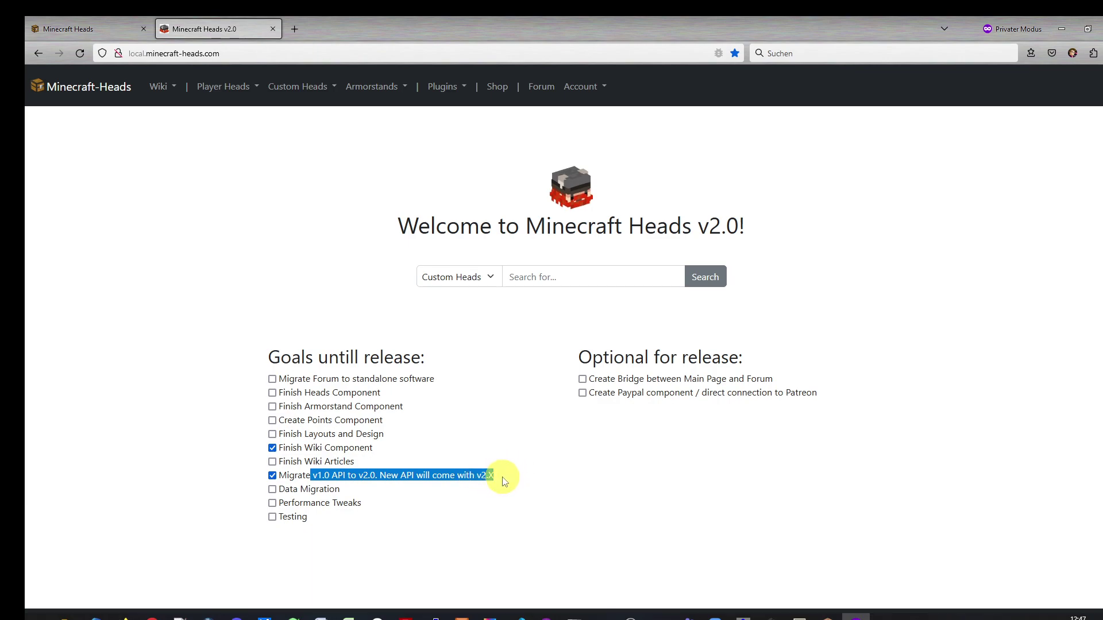
click(504, 482)
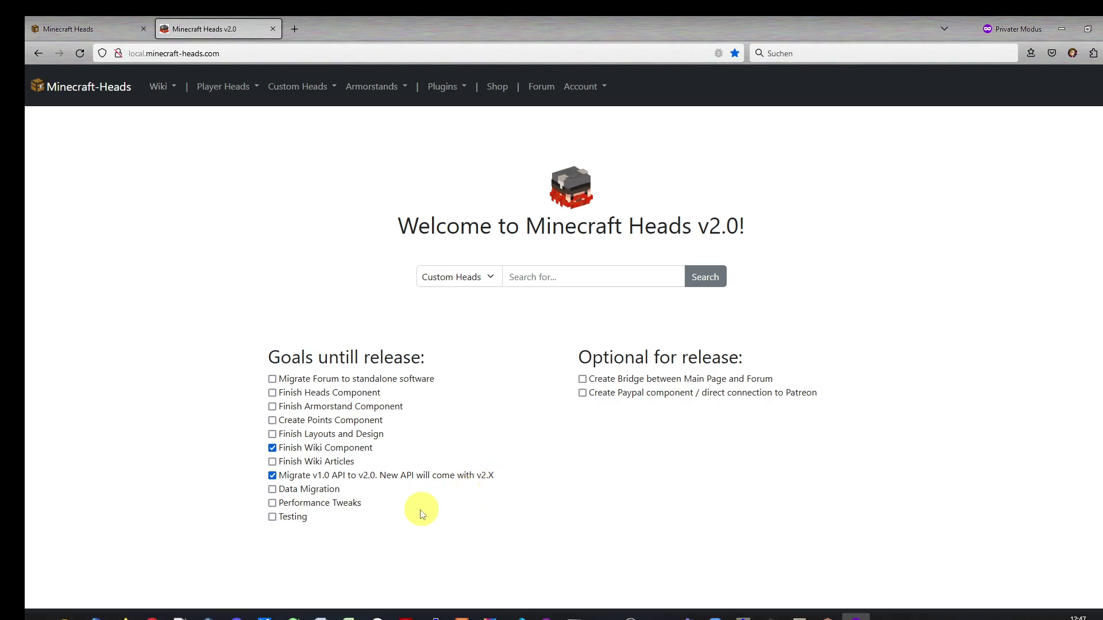
Highlight the remaining release goals from Data Migration to Testing, plus the optional goals for release
drag(298, 489, 301, 517)
drag(658, 363, 733, 389)
click(686, 500)
Search the Custom Heads for "Man" from the home page and open the last page of results
click(491, 278)
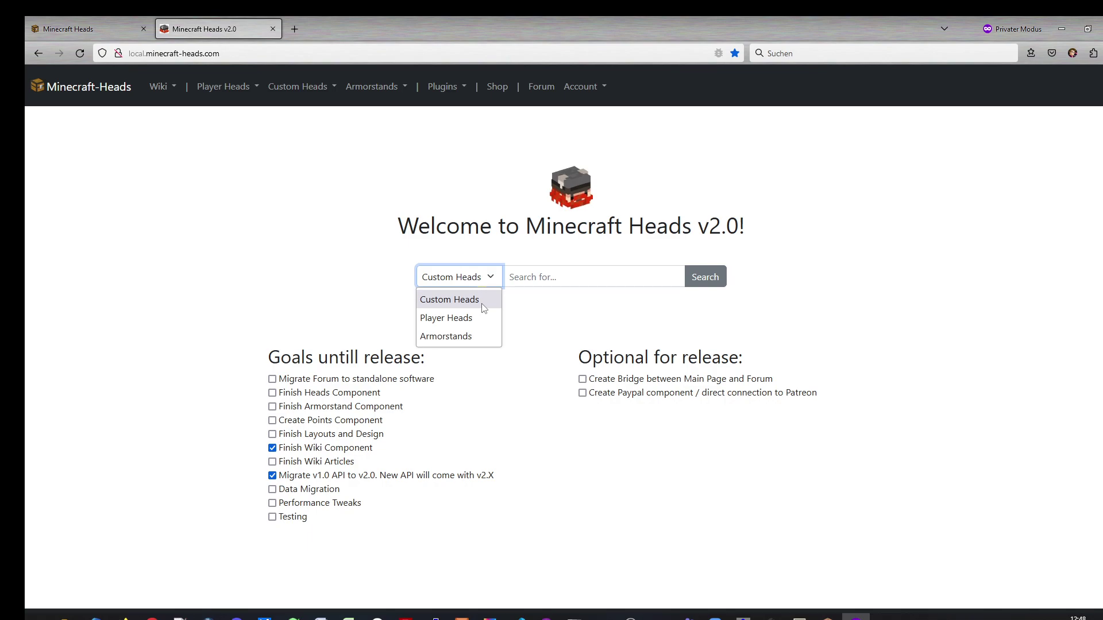
click(449, 340)
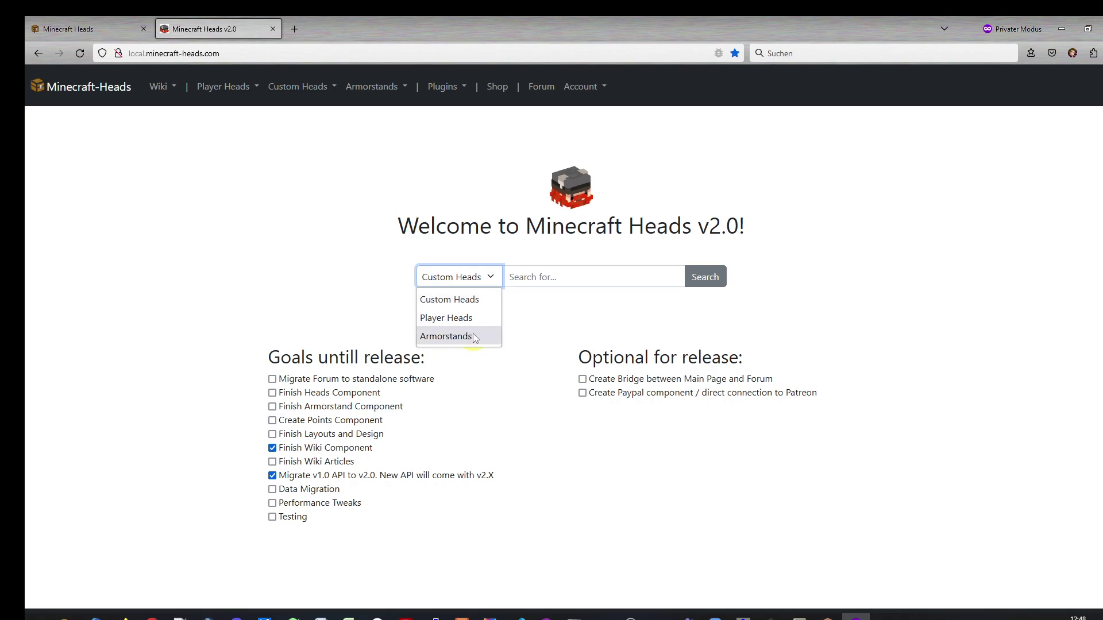
click(450, 299)
click(548, 278)
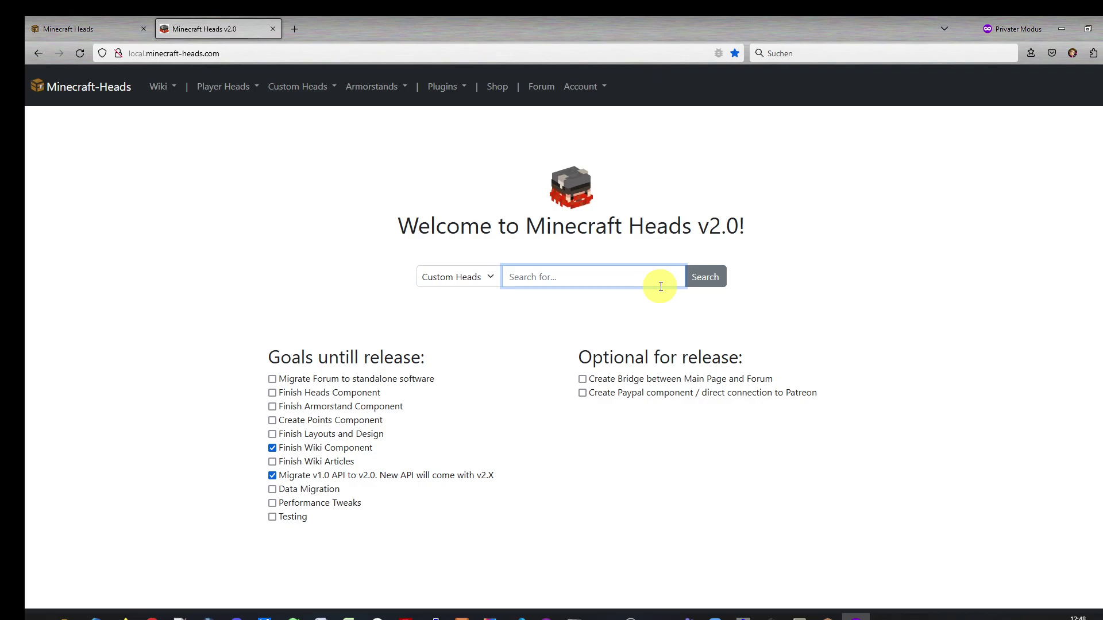
text(Man)
key(Return)
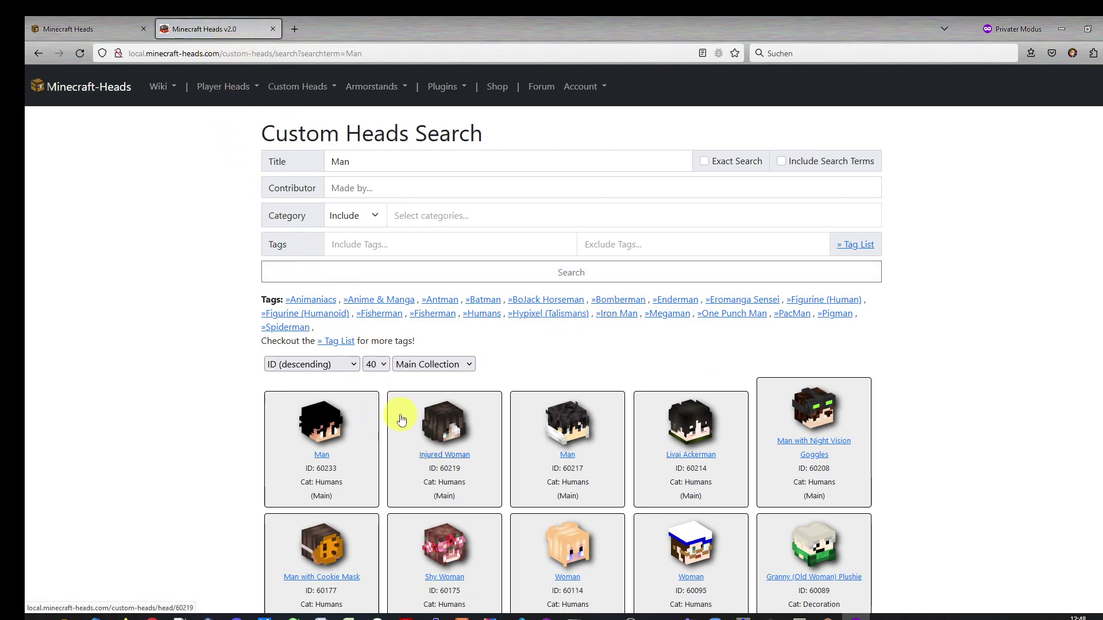
scroll(396, 419, down, 15)
click(862, 541)
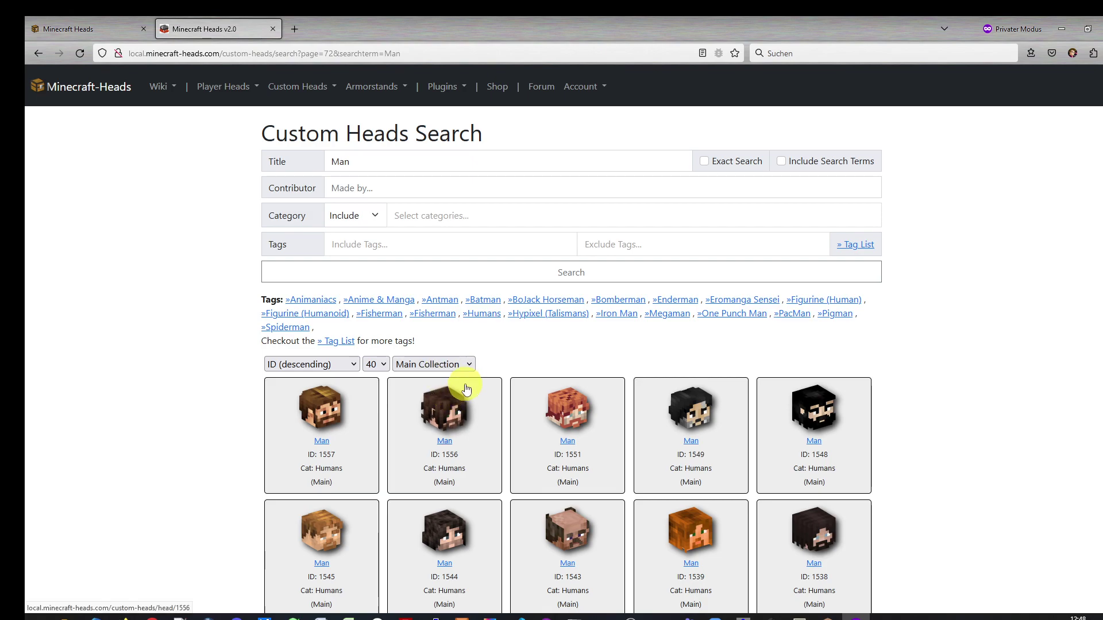
Go back to the home page and search the Player Heads for "Man"
click(92, 87)
click(454, 277)
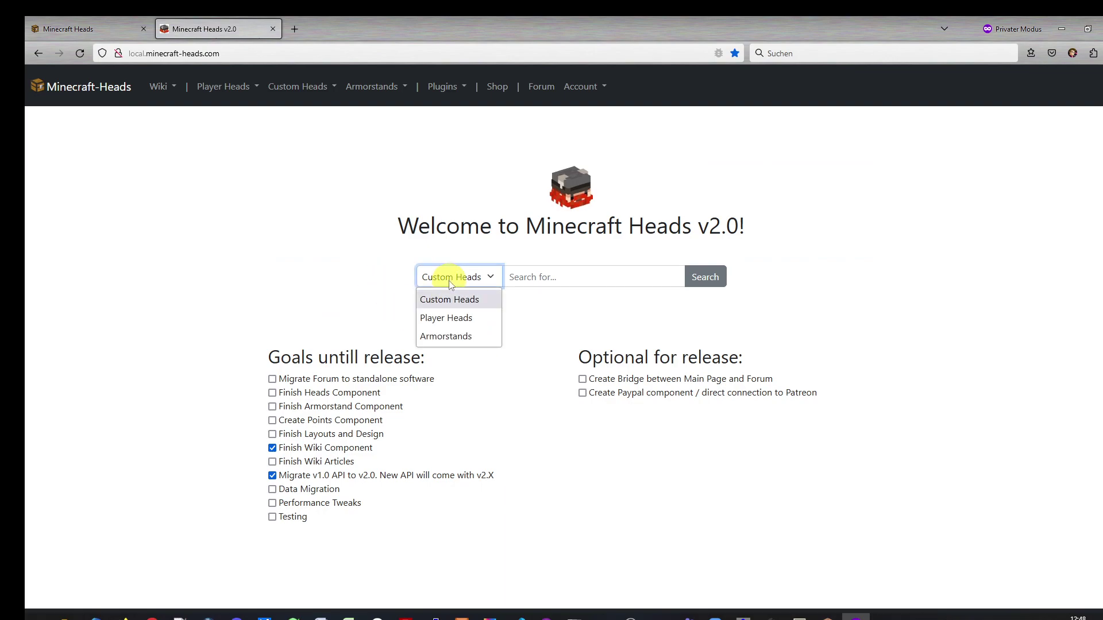
click(467, 315)
click(539, 278)
text(Man)
key(Return)
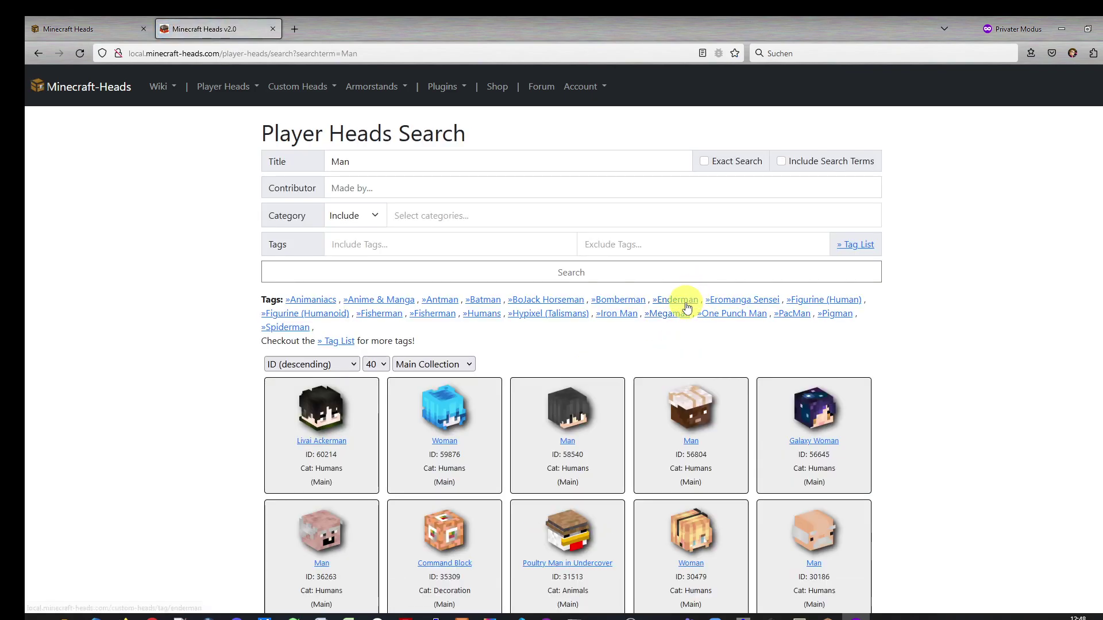
Browse the player head results for "Man", including the last page of results
scroll(675, 310, down, 8)
scroll(675, 310, down, 6)
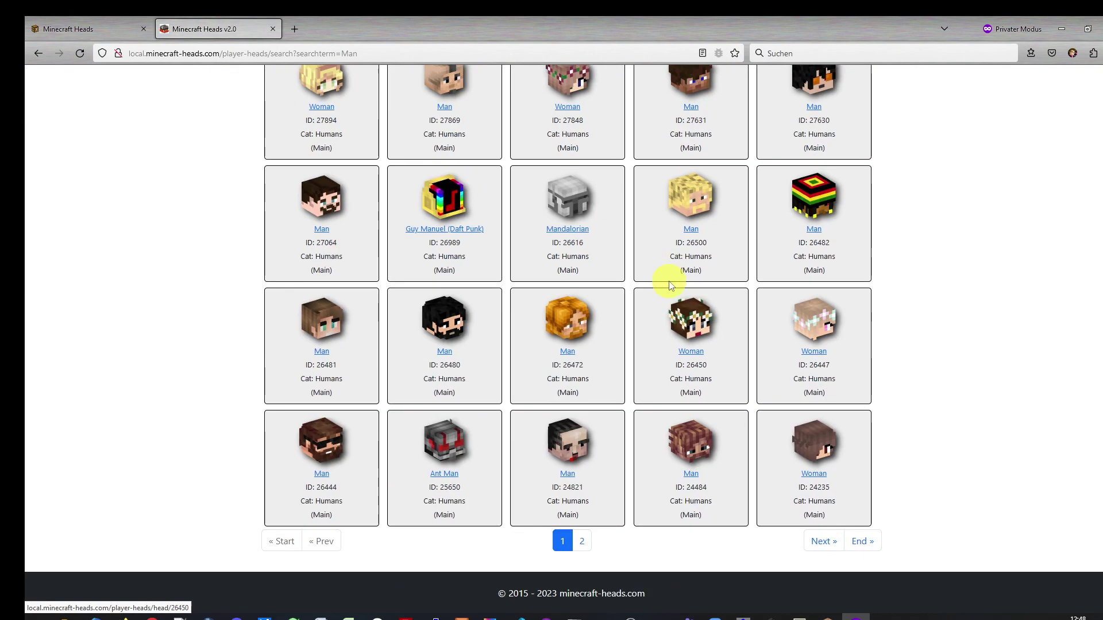
click(861, 548)
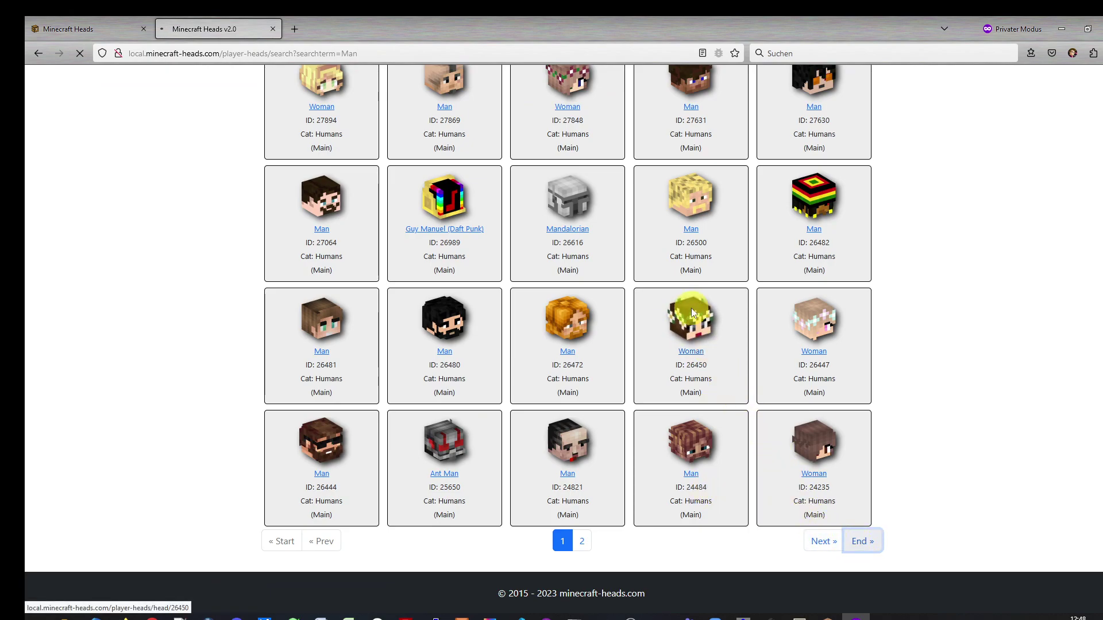
scroll(692, 313, down, 14)
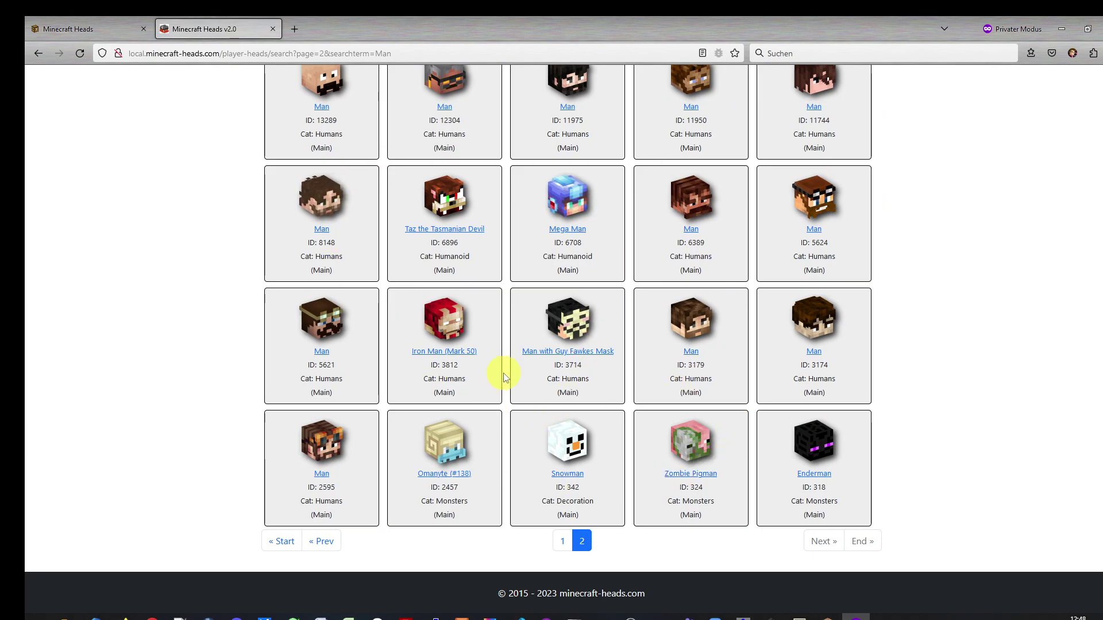
scroll(565, 314, up, 6)
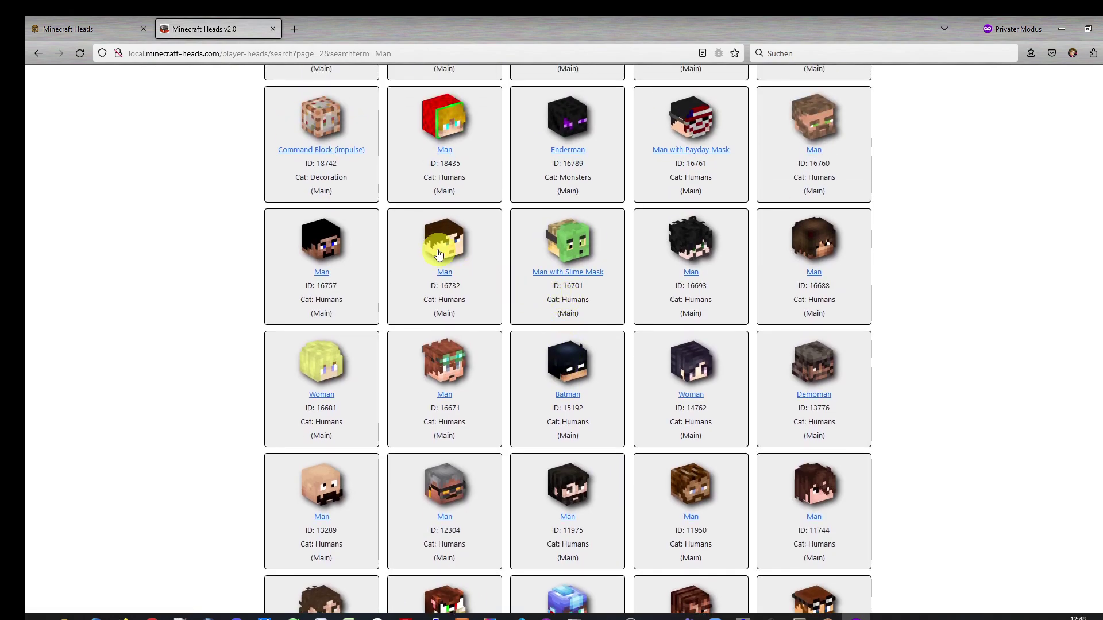
scroll(406, 243, up, 3)
scroll(406, 242, up, 1)
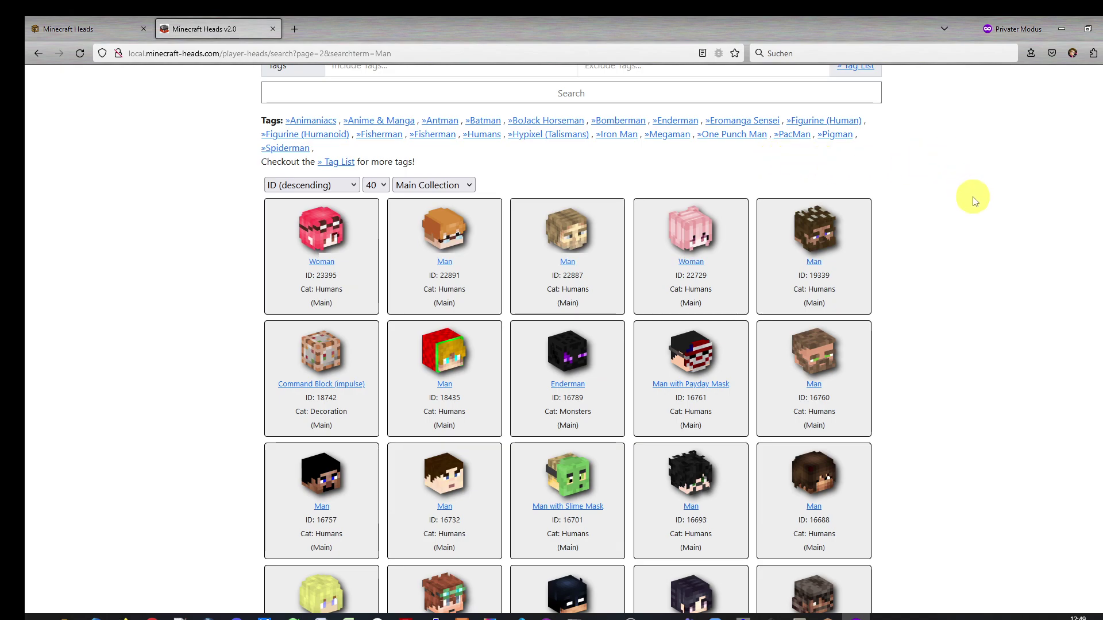
scroll(975, 198, up, 3)
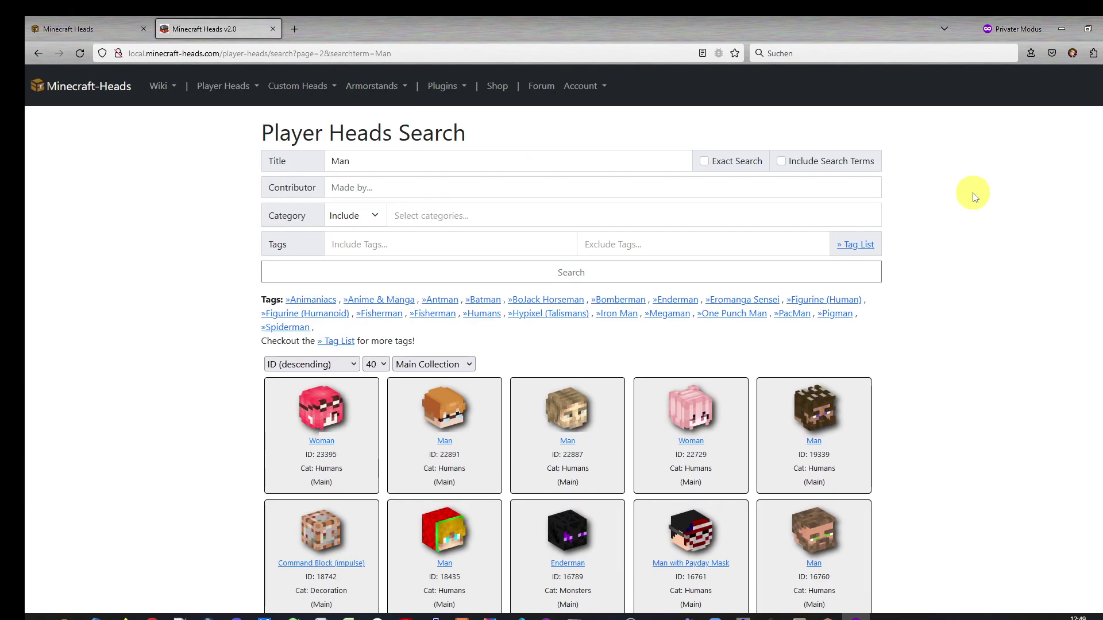
Return to the home page and search the Armorstands for "Butterfly"
click(159, 86)
click(169, 112)
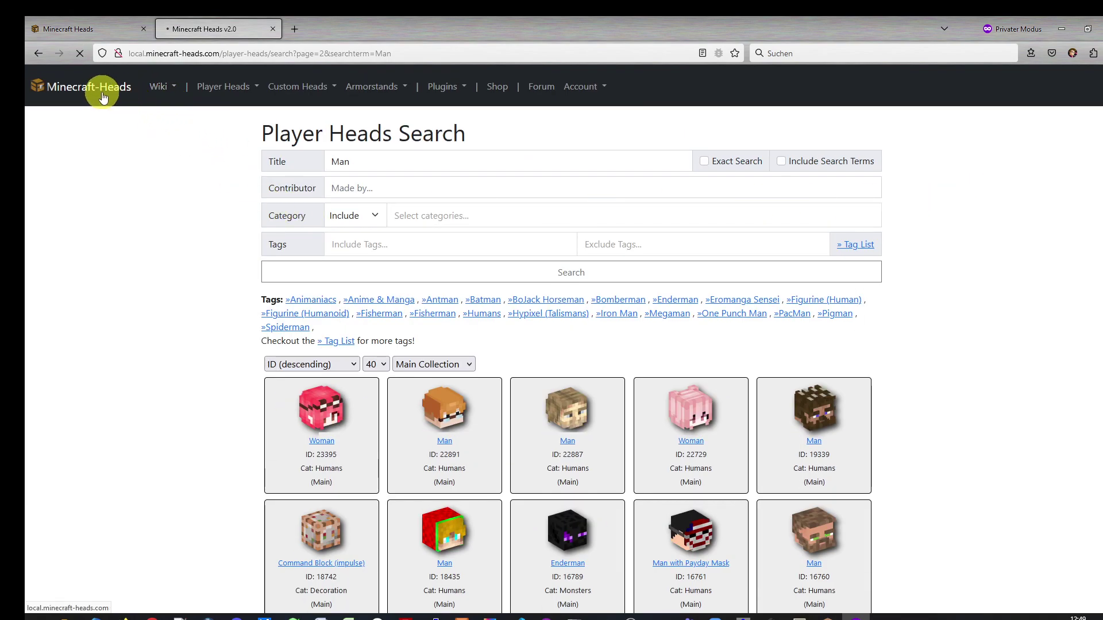
click(451, 277)
click(451, 339)
click(539, 280)
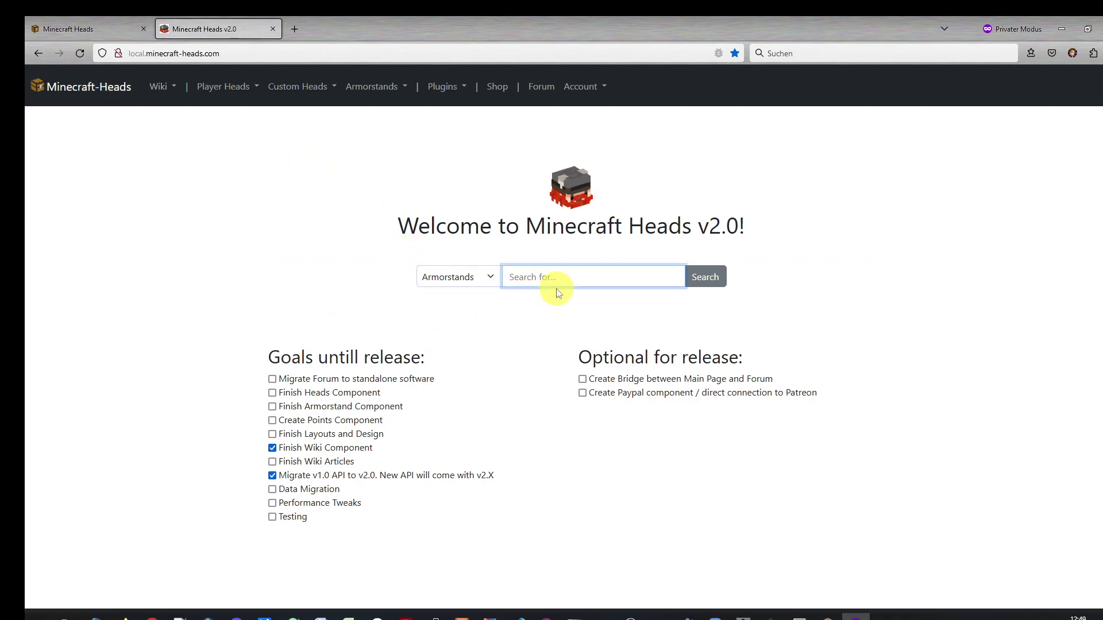
text(Butterfly)
key(Return)
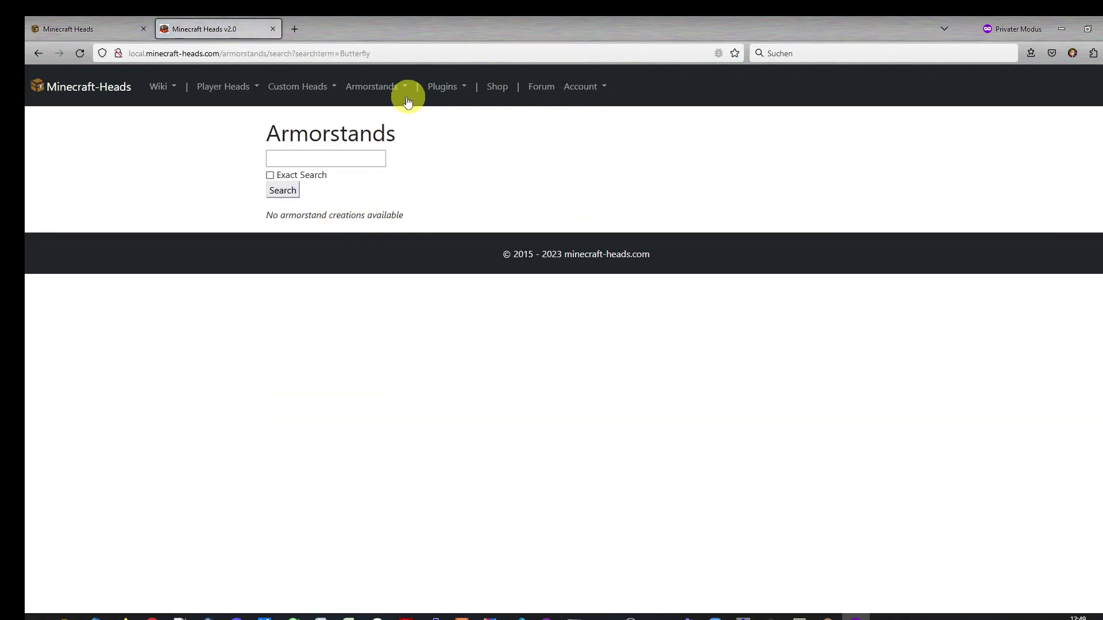
Look over the Animals category of the armorstands and go back to the home page
click(385, 89)
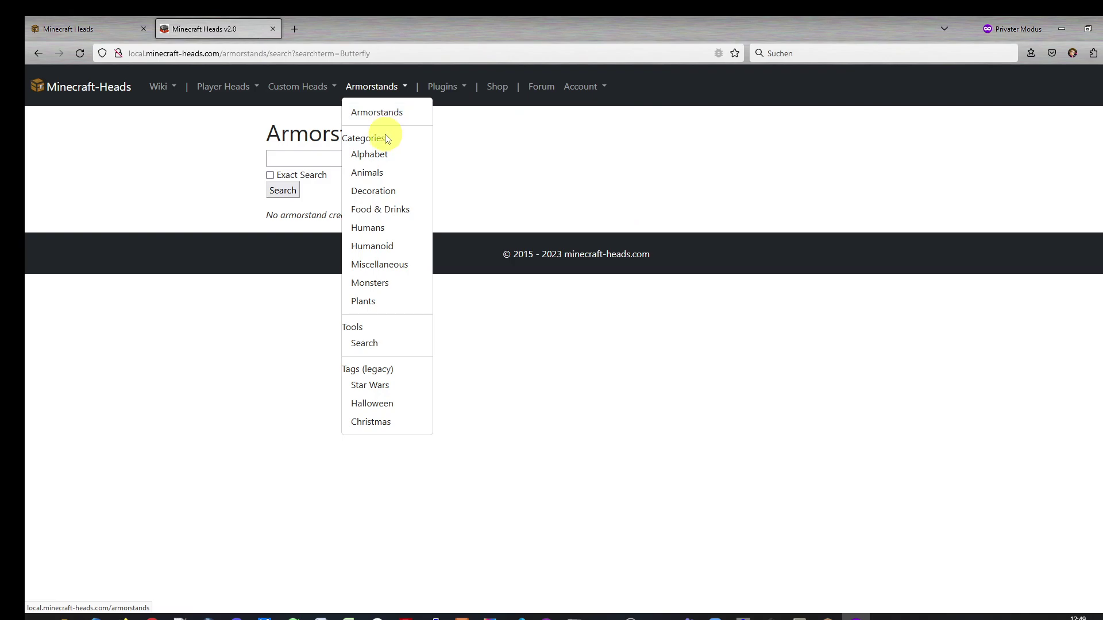
click(367, 173)
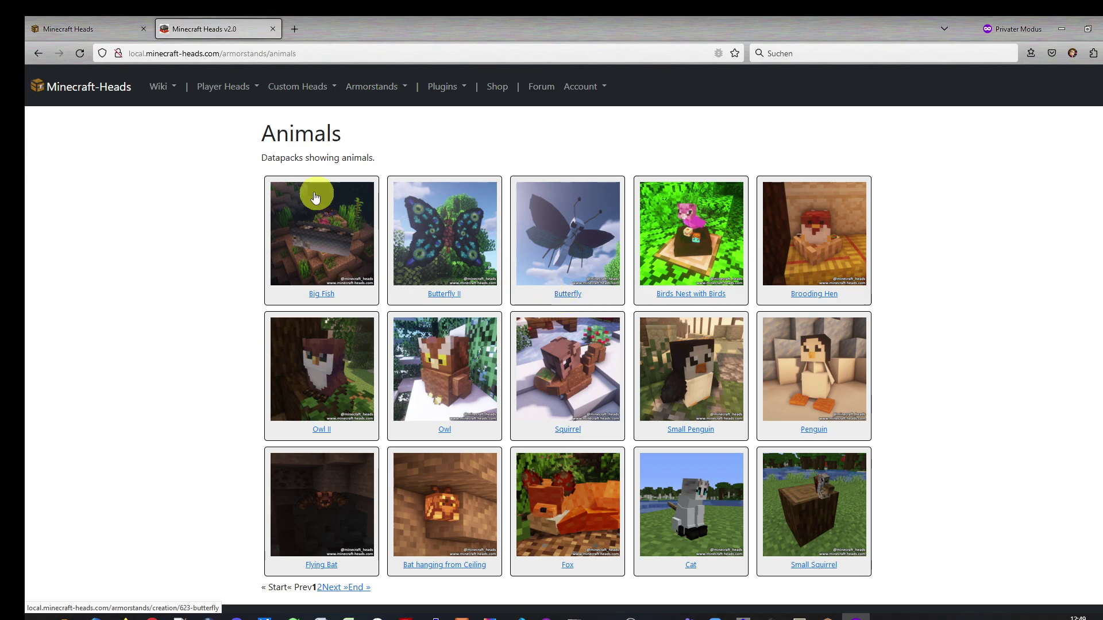
click(105, 90)
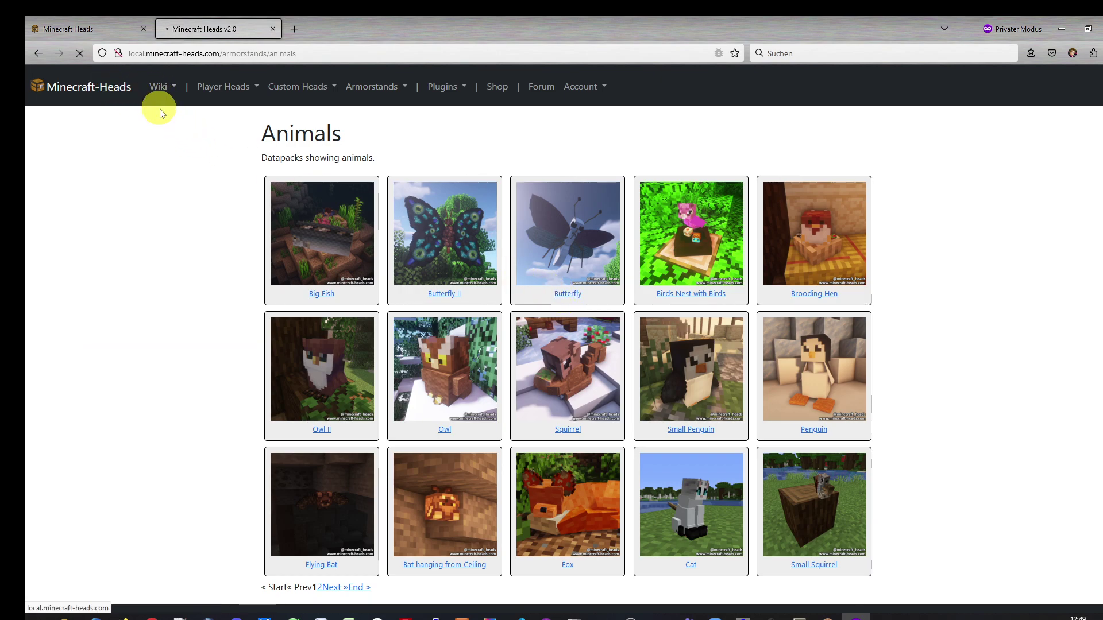
Set the home page search to look in Armorstands
click(536, 278)
click(477, 277)
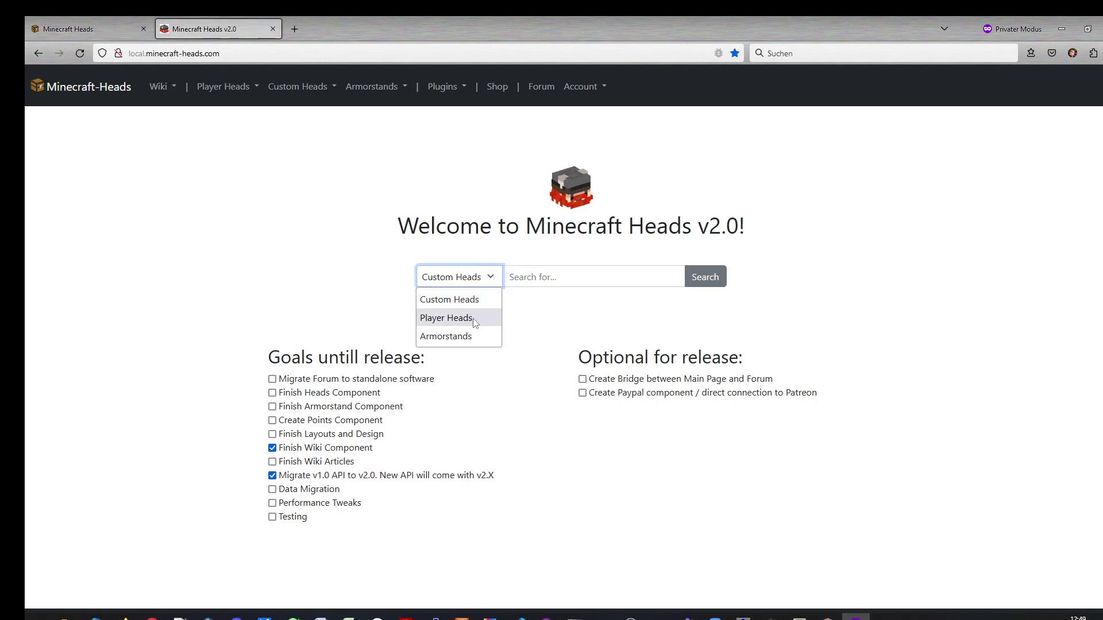
click(470, 338)
click(512, 283)
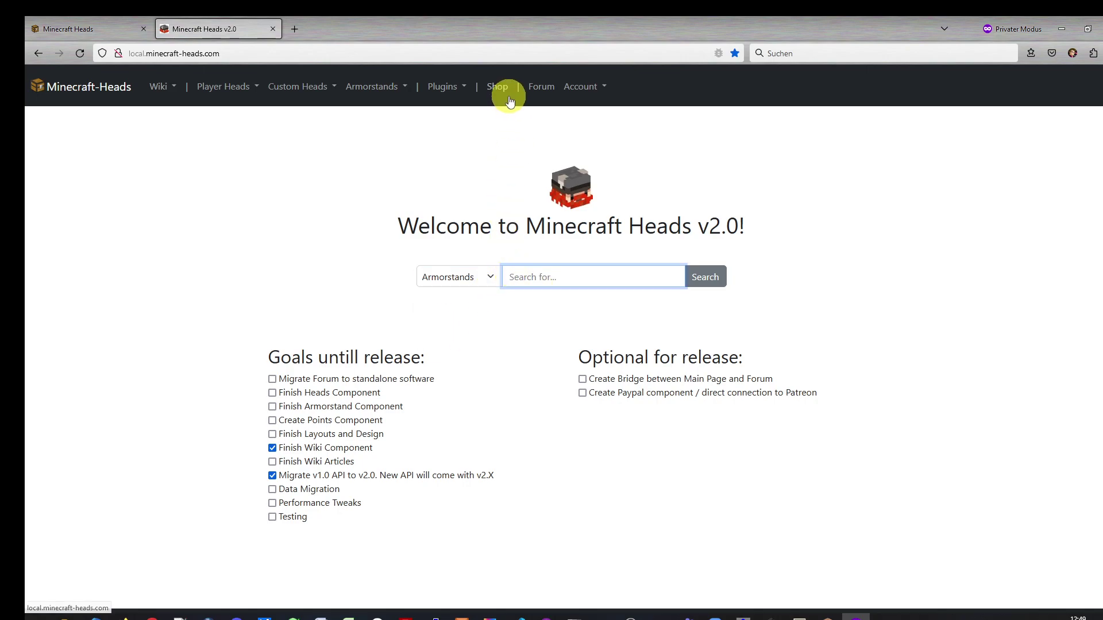
Open the armorstands' Decoration category in a separate tab to find a suitable search term
middle_click(373, 86)
click(332, 34)
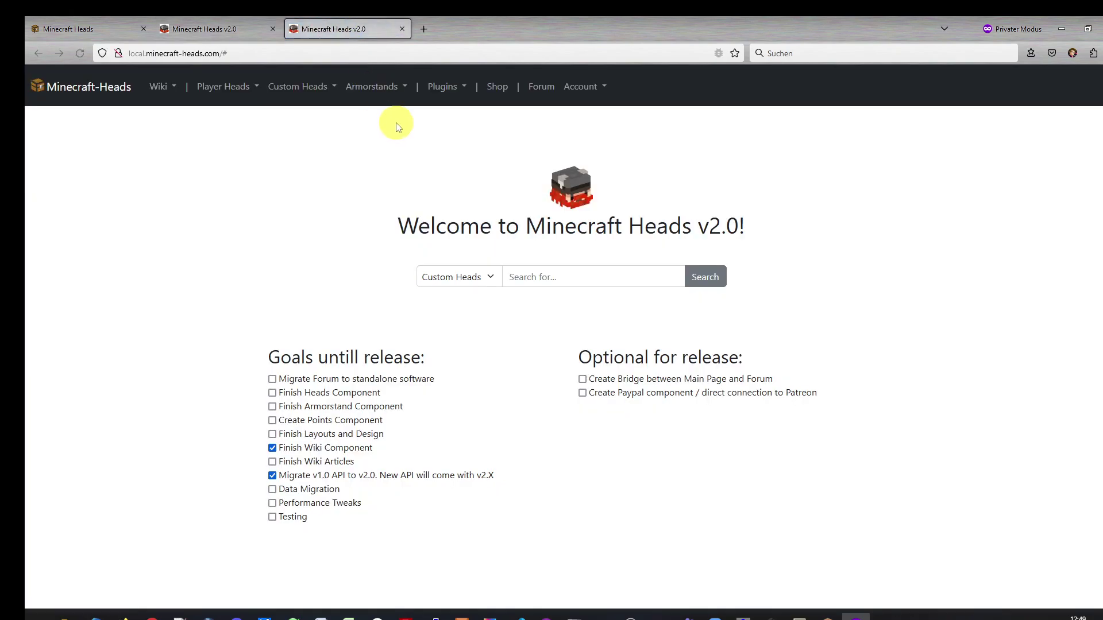
click(374, 92)
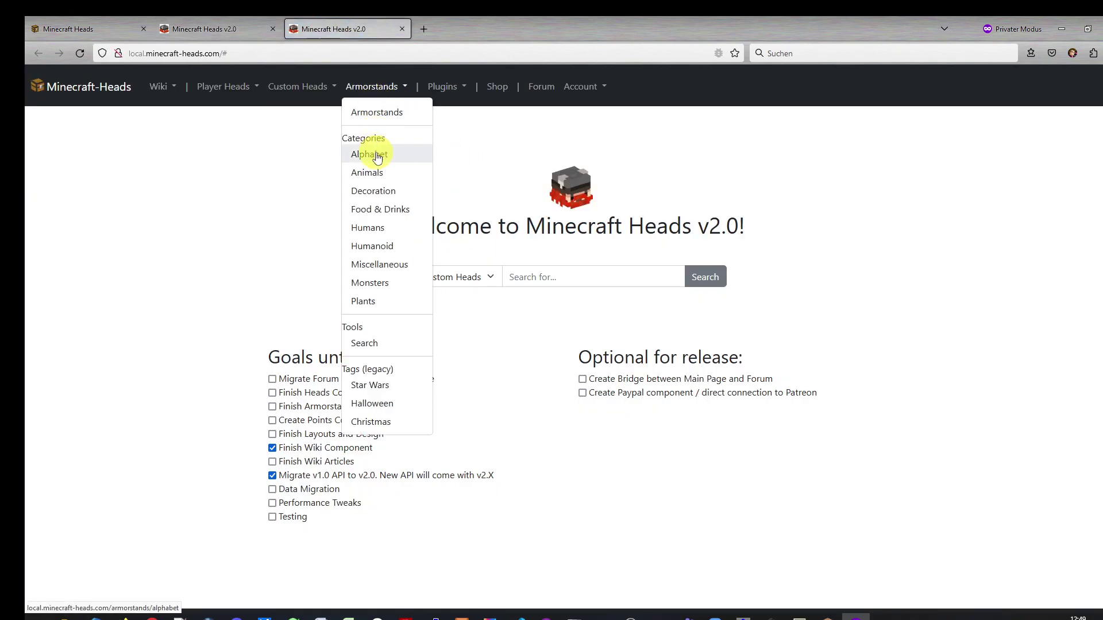
click(377, 192)
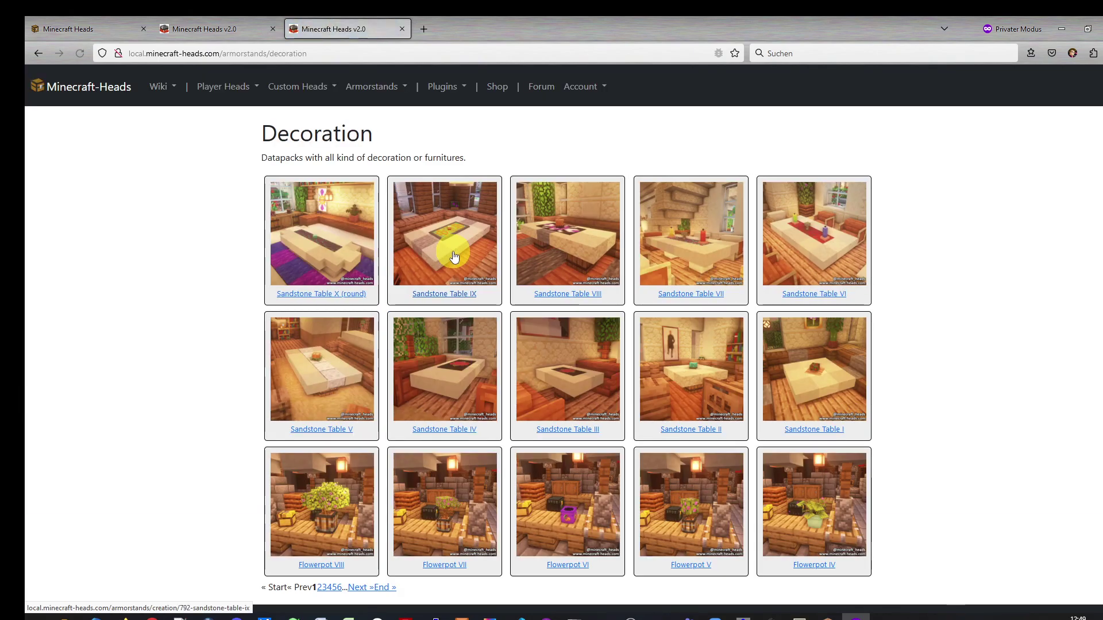
Close the Decoration tab and search the Armorstands for "Table"
middle_click(346, 31)
click(531, 272)
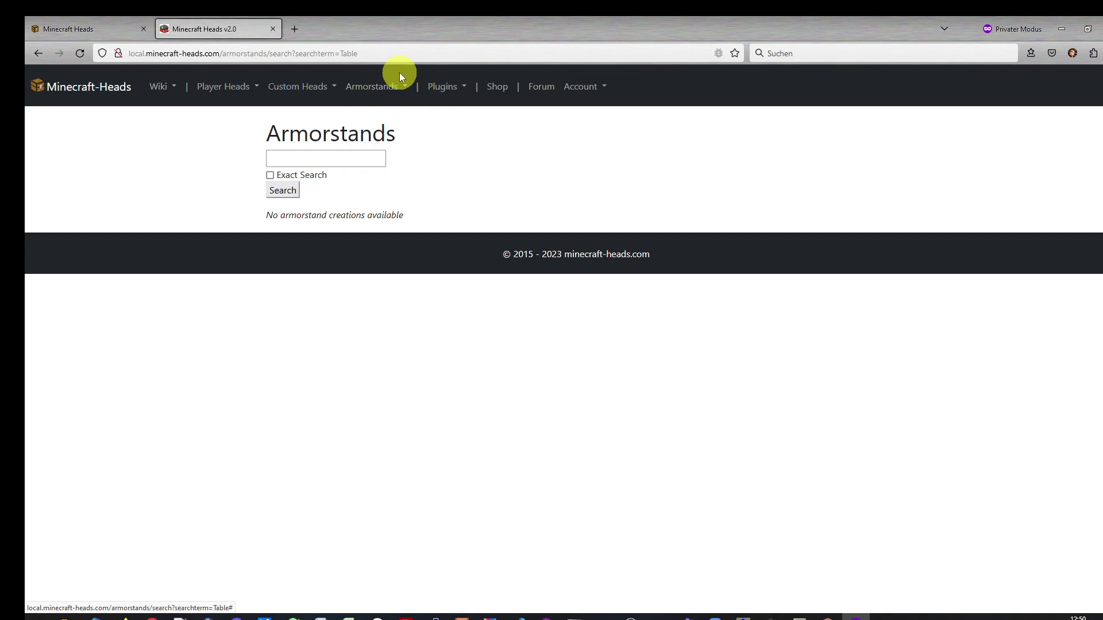
Go back to the home page and review the searchable types: Custom Heads, Player Heads and Armorstands
click(286, 91)
click(290, 111)
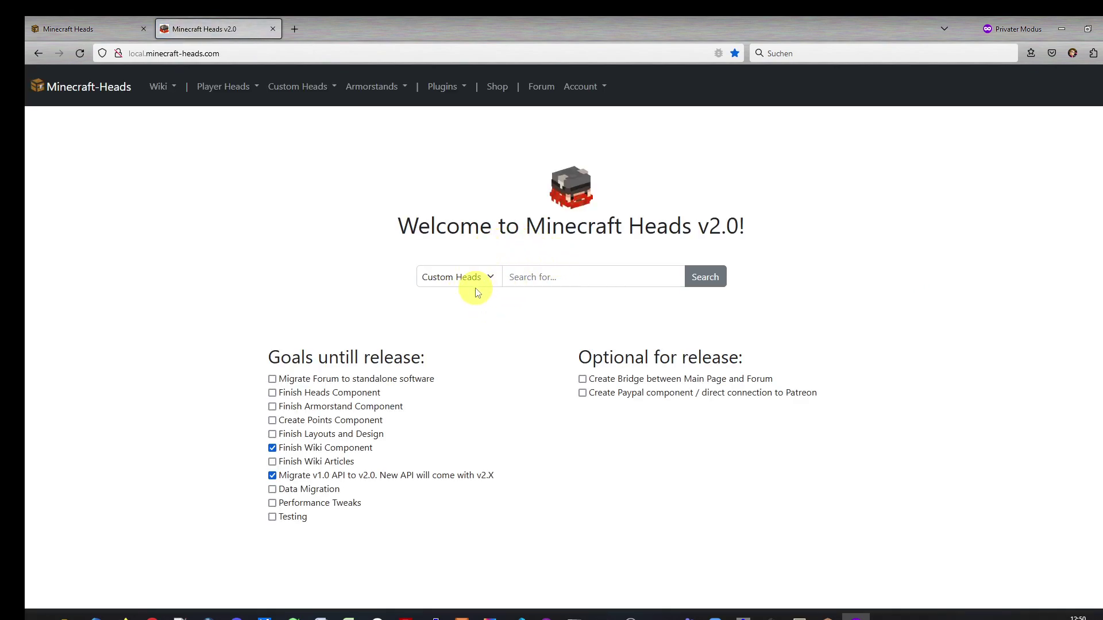
click(493, 279)
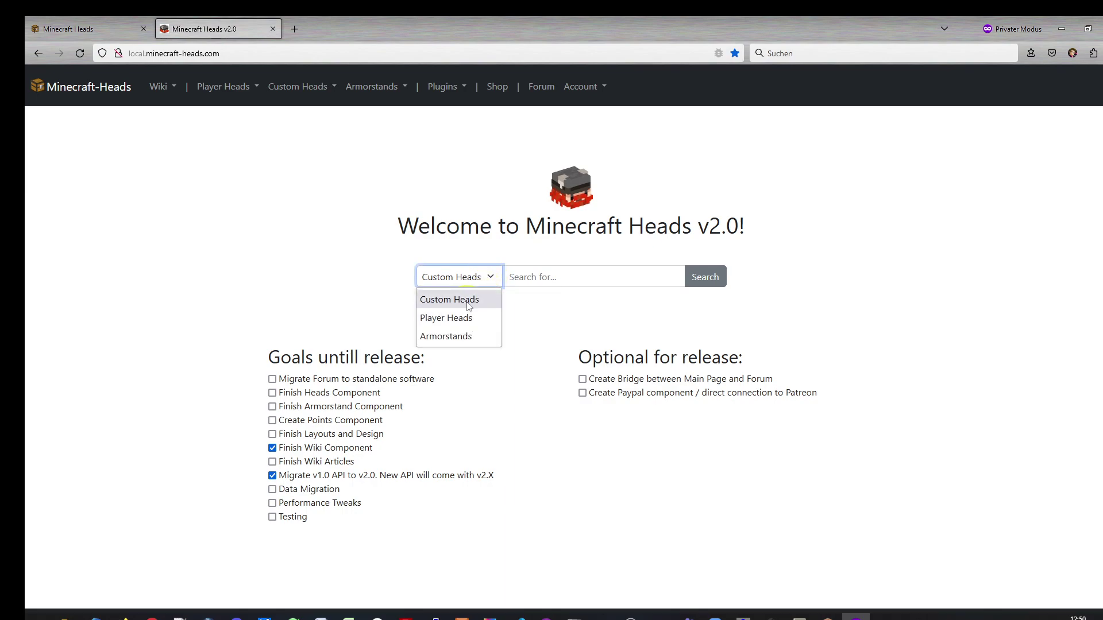
click(467, 345)
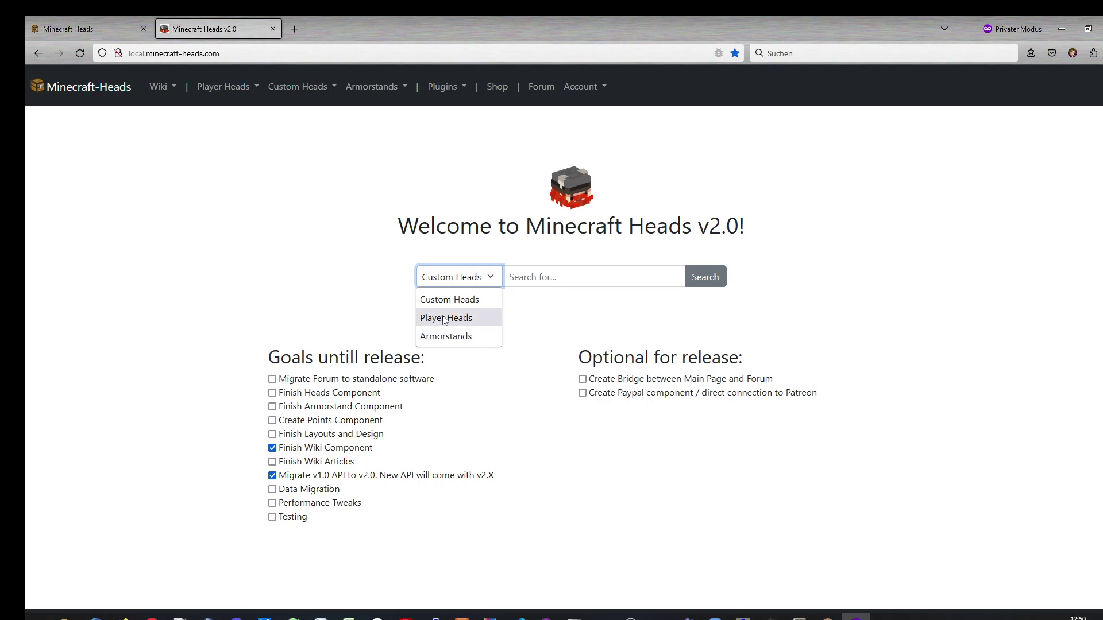
click(463, 341)
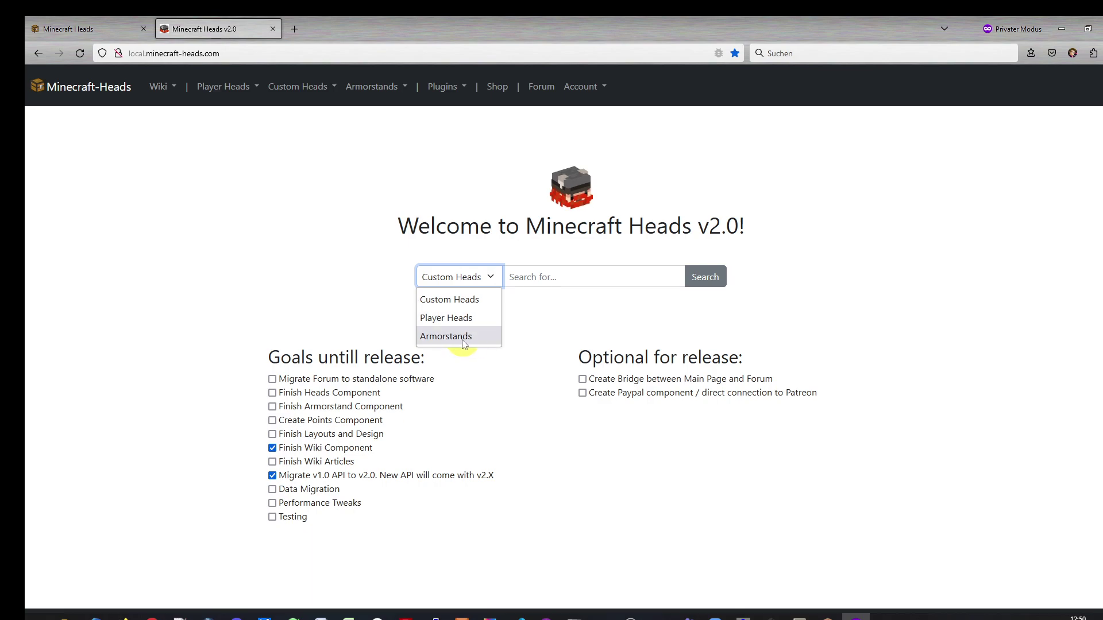
click(493, 323)
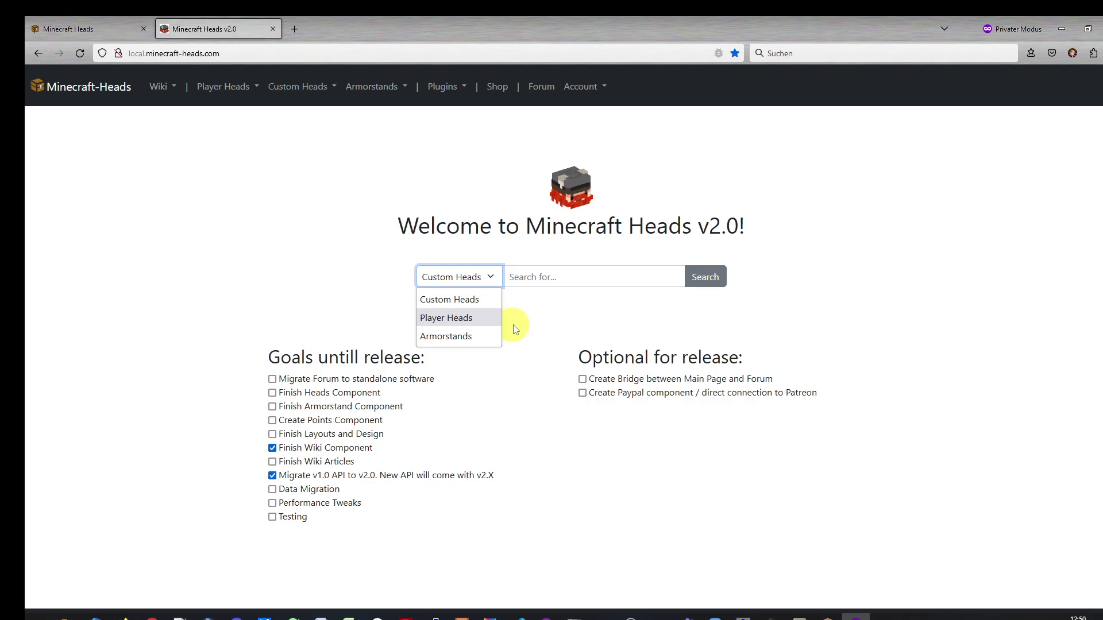
click(804, 244)
Switch to the live Minecraft Heads site and open the FAQ of its custom heads section
key(ctrl+shift+Tab)
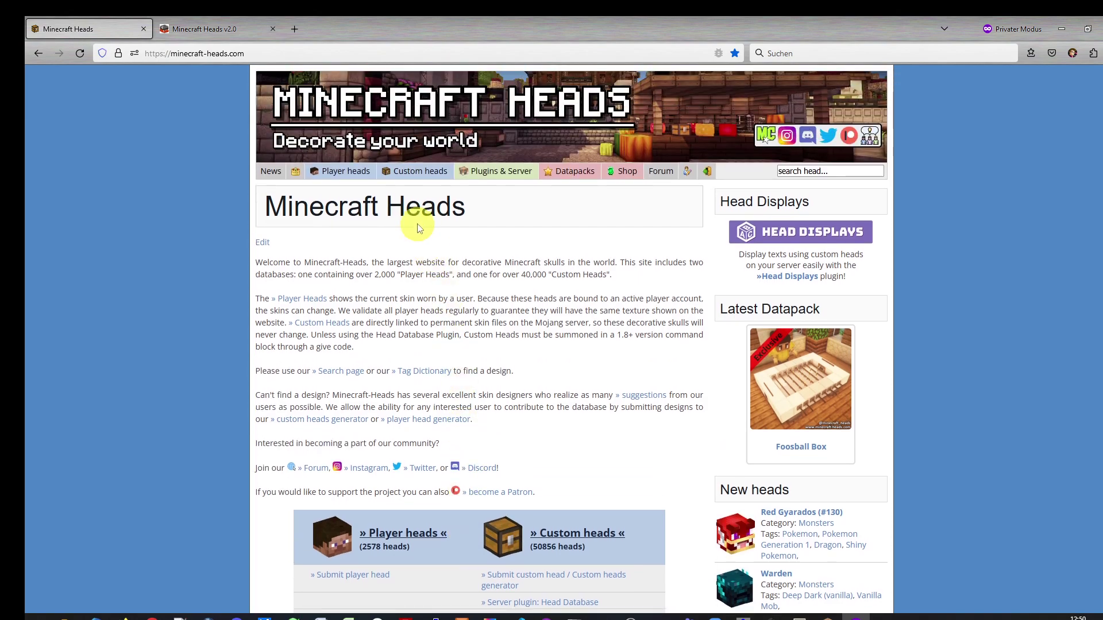
click(419, 172)
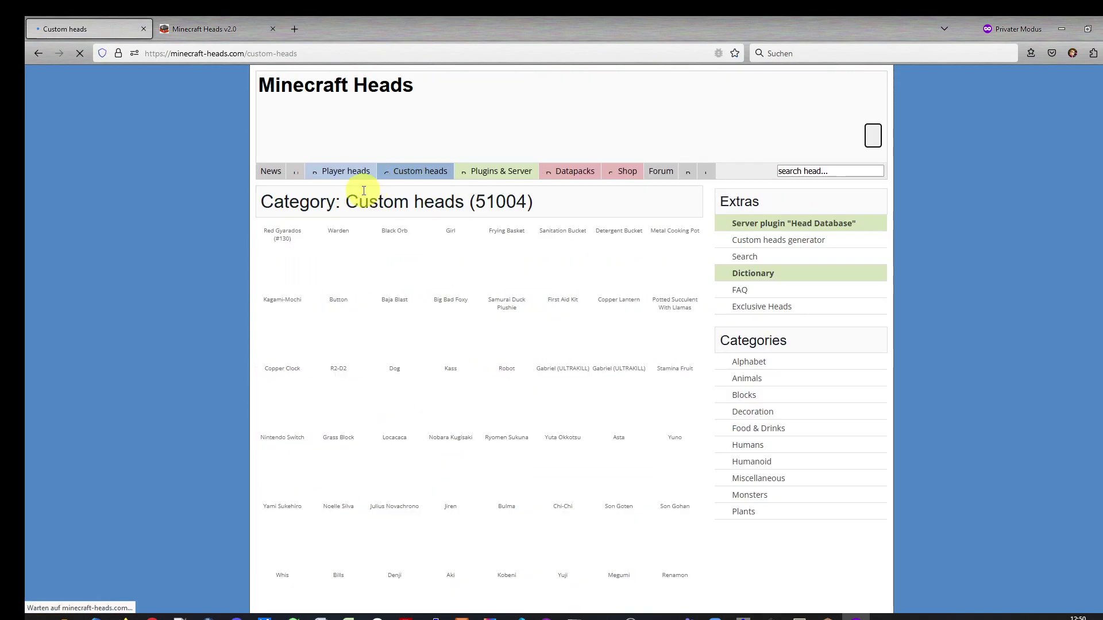
click(757, 294)
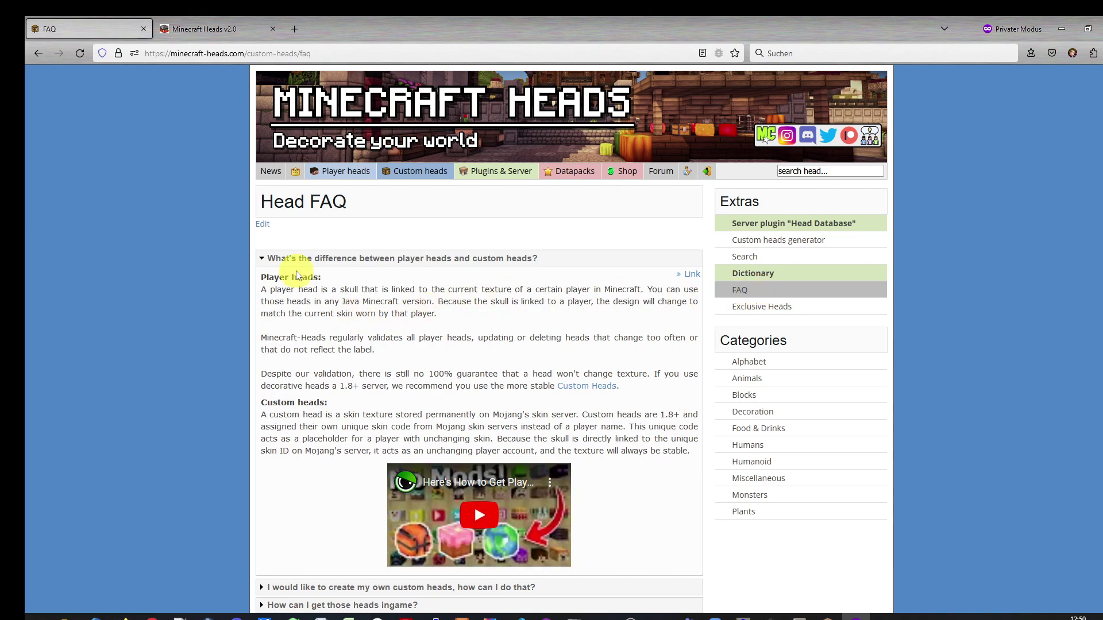
Open the Dictionary's grouped tags and expand Food & Drinks and its Savory Meals subgroup
click(758, 277)
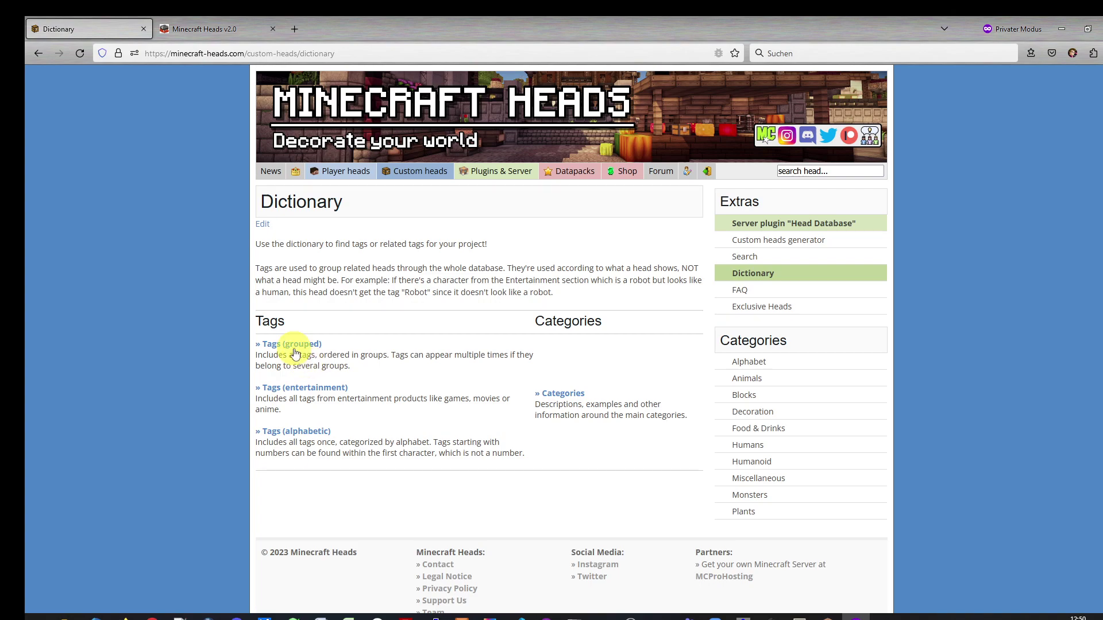
click(294, 347)
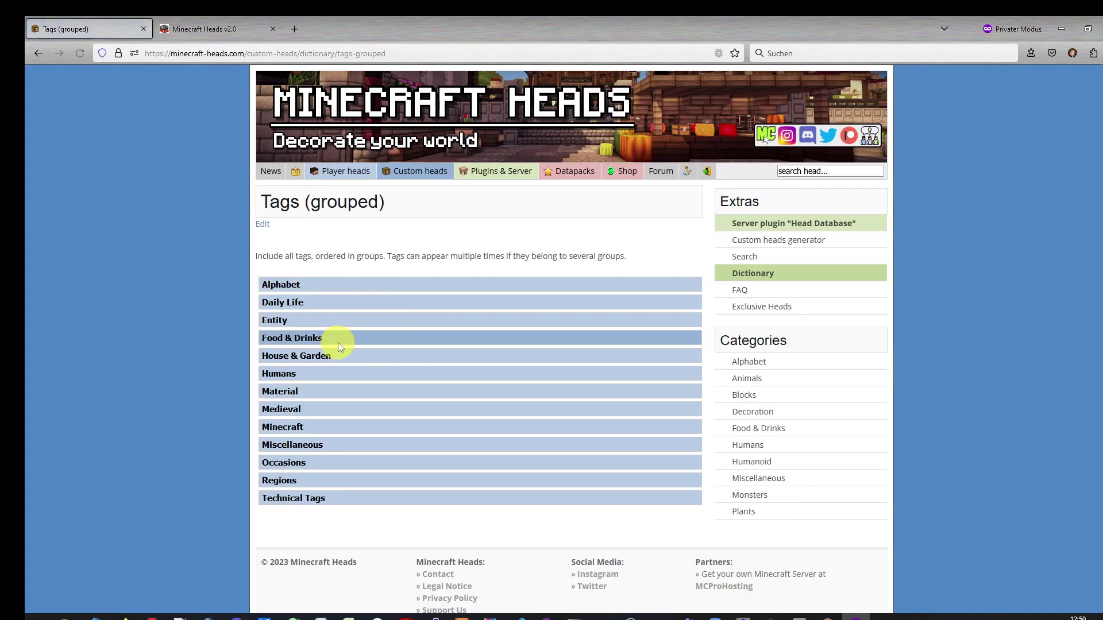
click(319, 338)
scroll(473, 377, down, 2)
scroll(474, 375, up, 2)
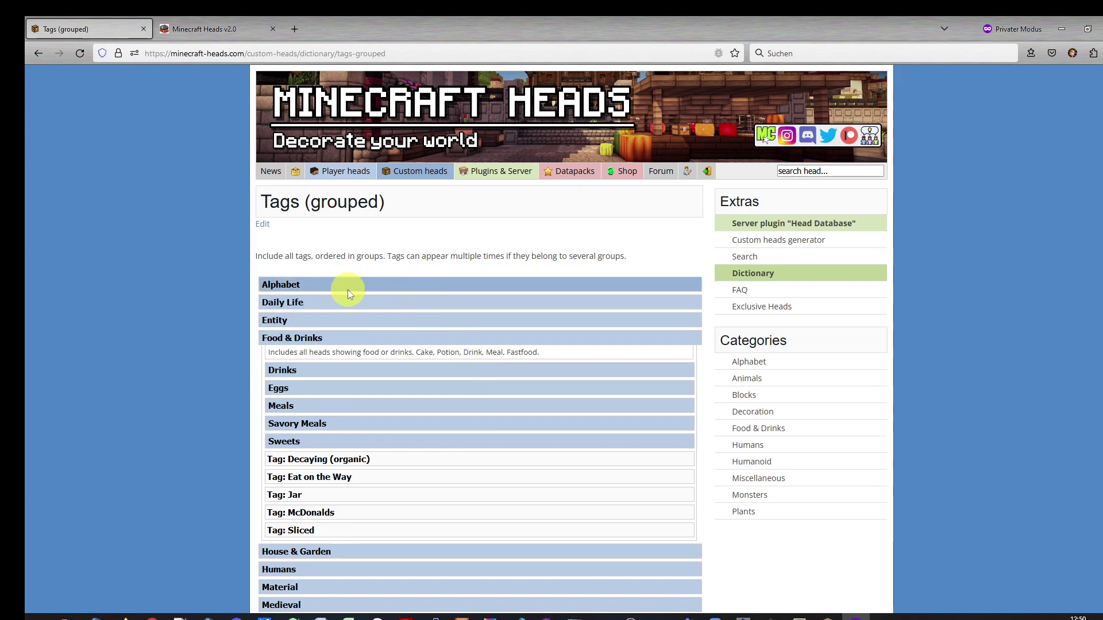
click(329, 428)
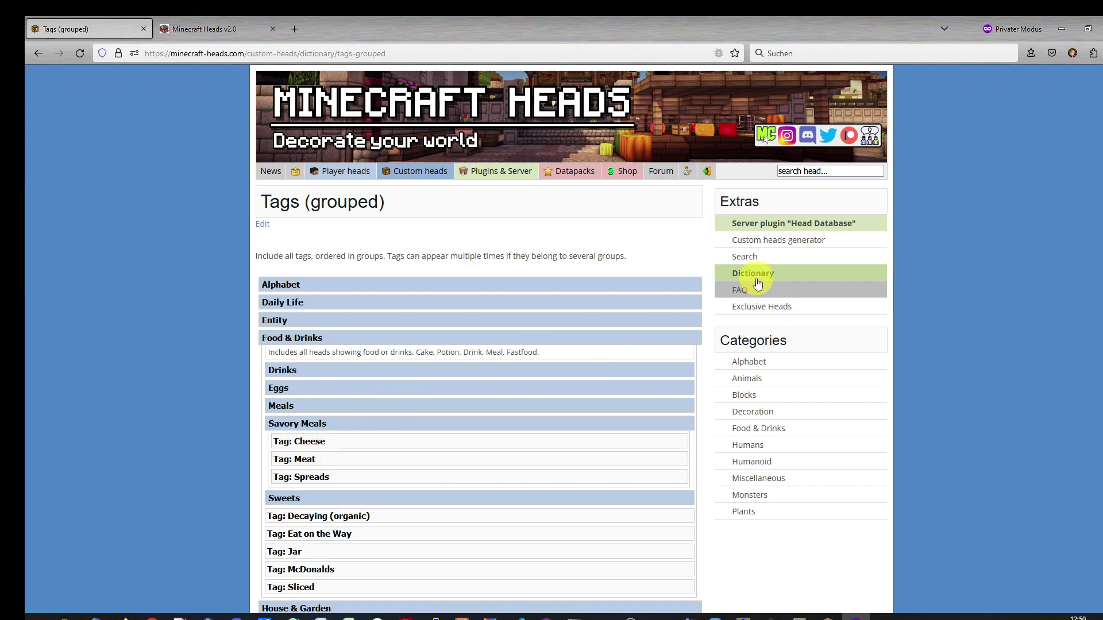
Reopen the live site's Head FAQ and look through its general and expert questions
click(812, 290)
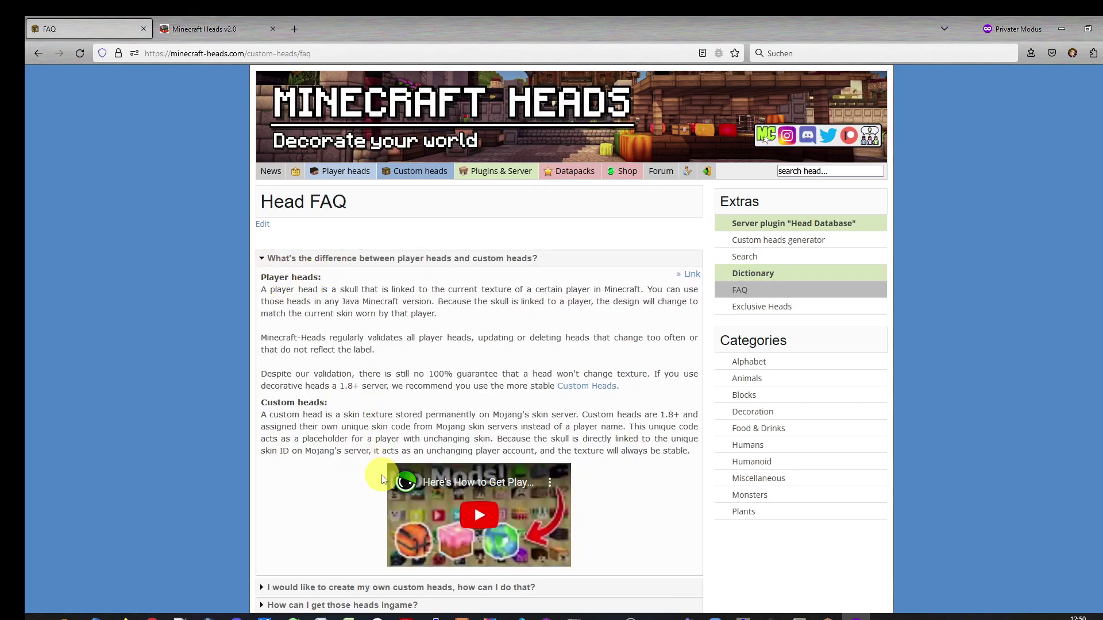
scroll(367, 368, down, 5)
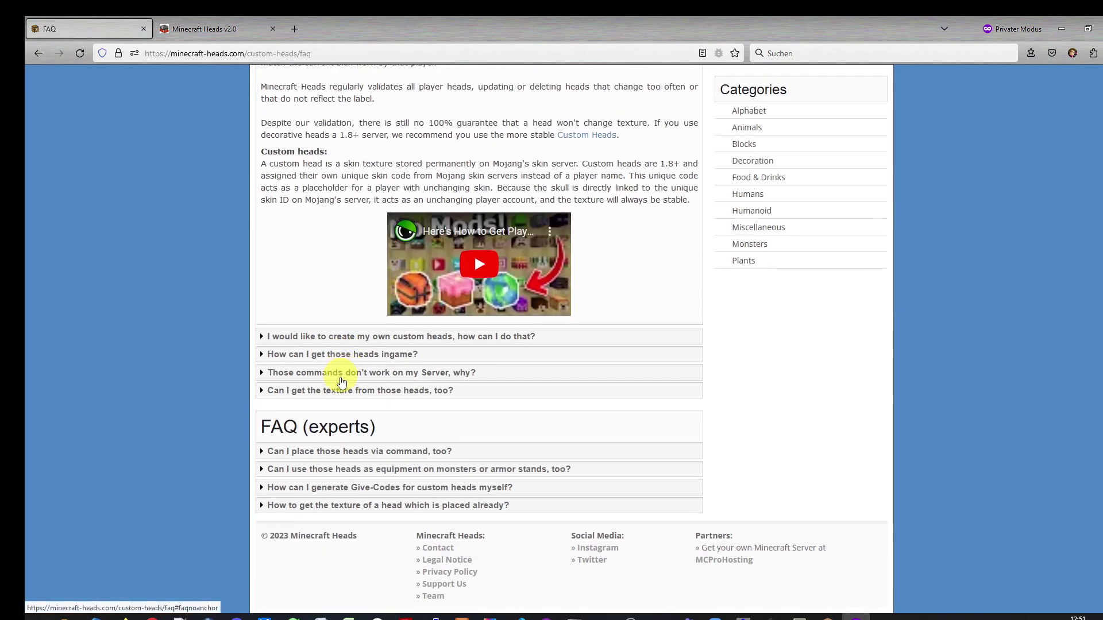
scroll(343, 374, up, 5)
Switch to the v2.0 site and open the Heads section of its Wiki
click(239, 23)
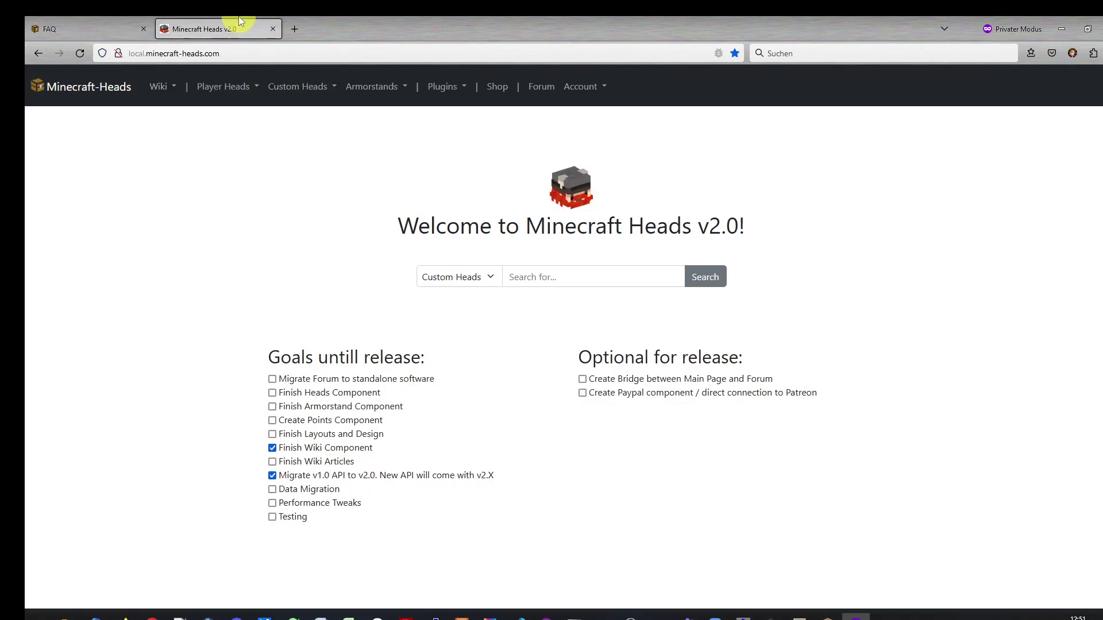
click(160, 95)
click(172, 112)
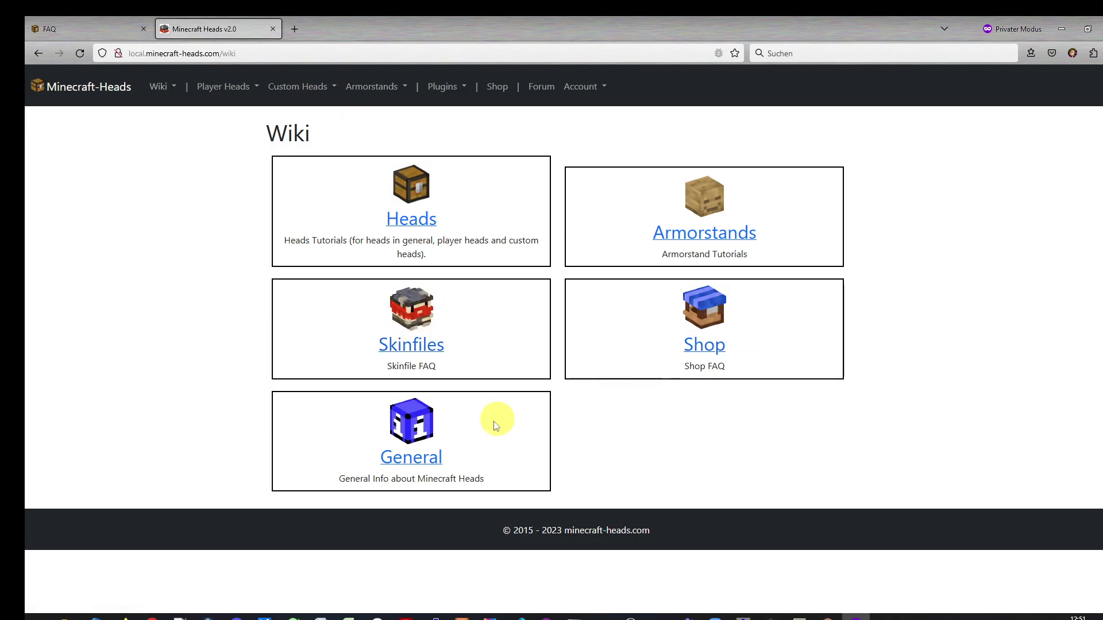
click(413, 220)
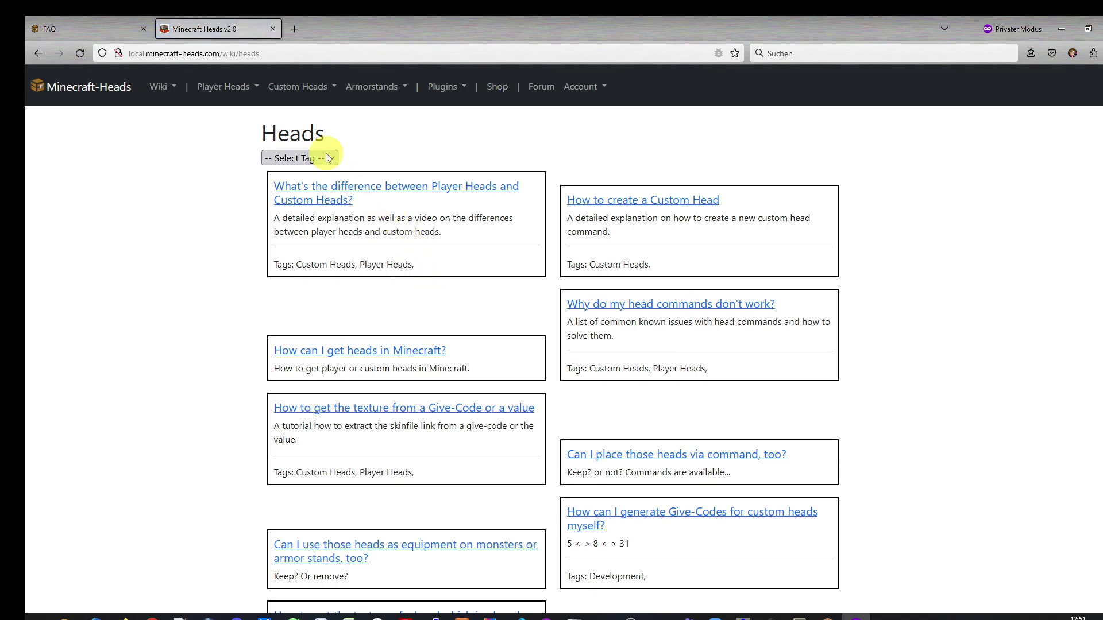
Filter the wiki articles by the Custom Heads tag and open the one on the difference between Player Heads and Custom Heads
click(307, 157)
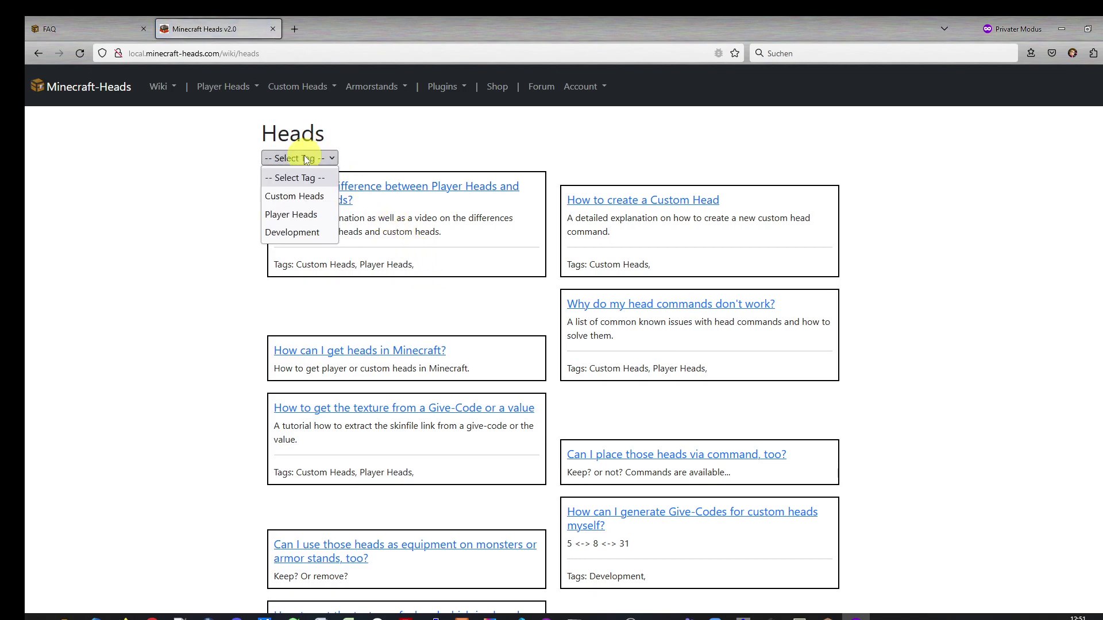
click(305, 197)
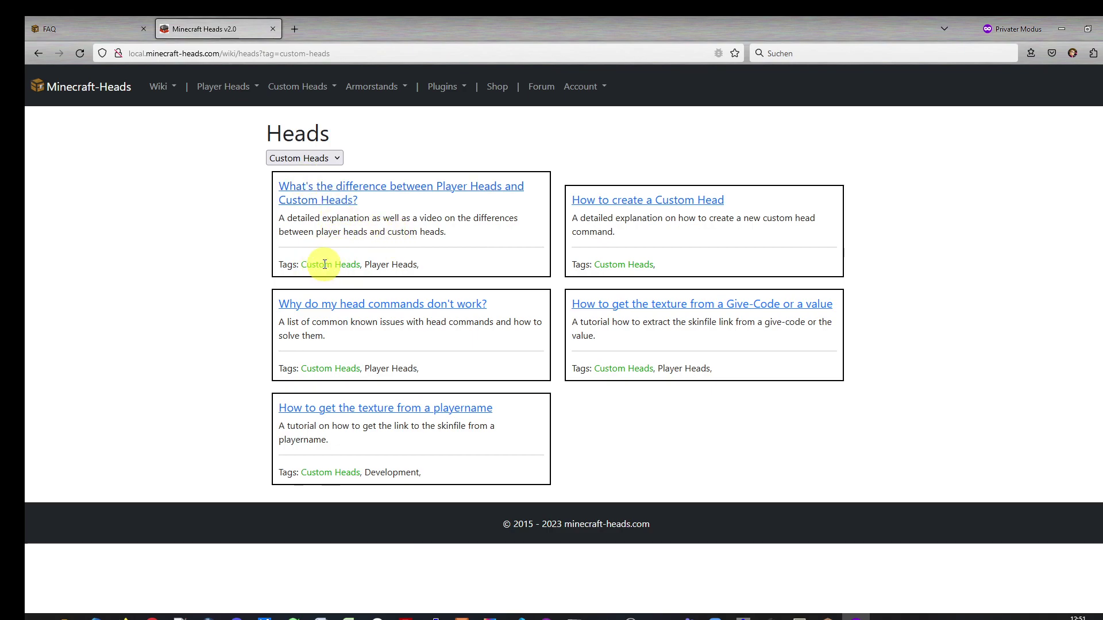
click(290, 198)
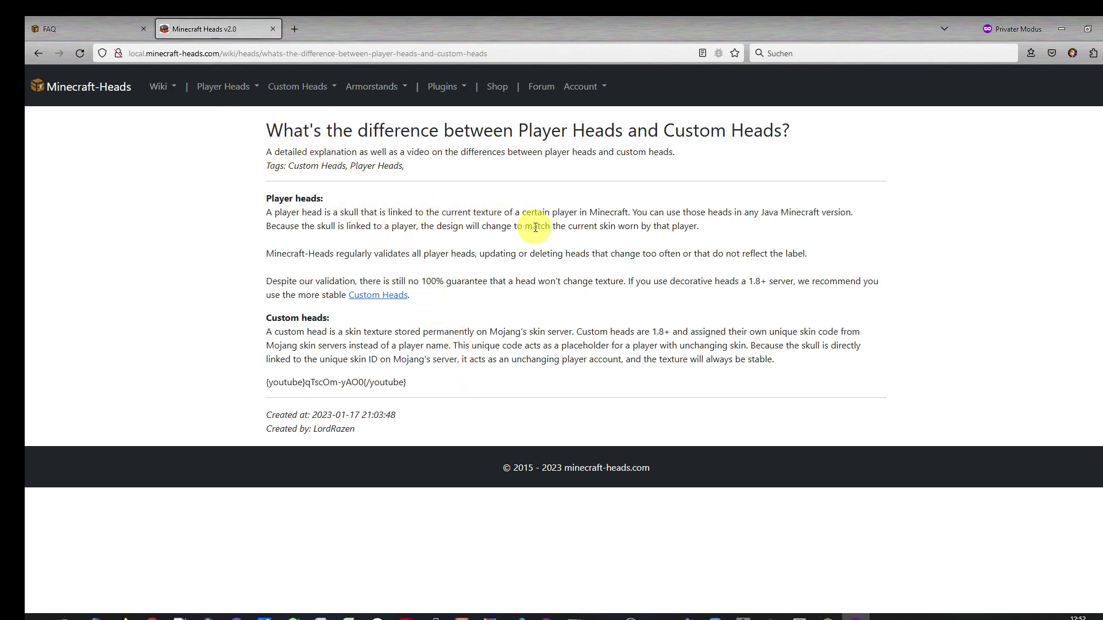
Open the Head Command Generator for custom heads
click(307, 87)
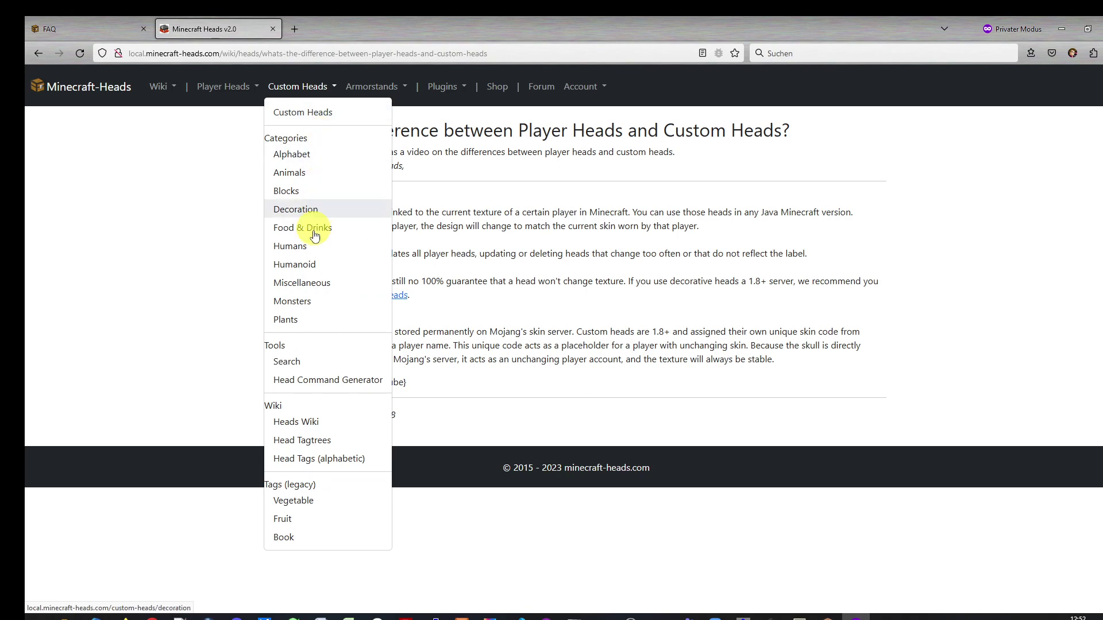
click(316, 380)
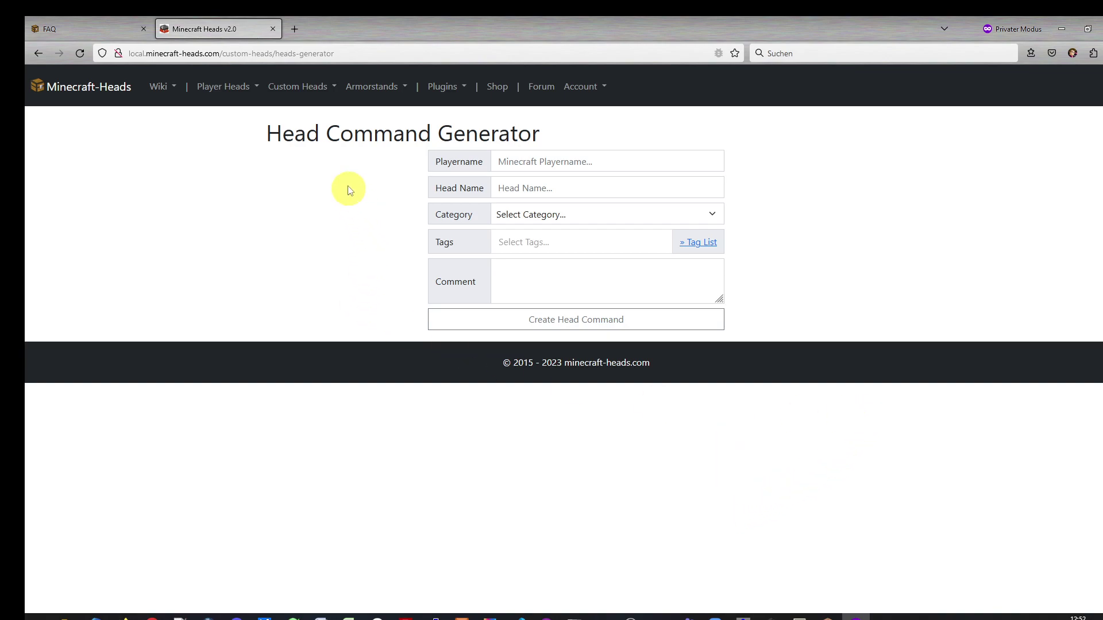
Open the Custom Heads search and include the tags Male and Hair (black)
click(305, 91)
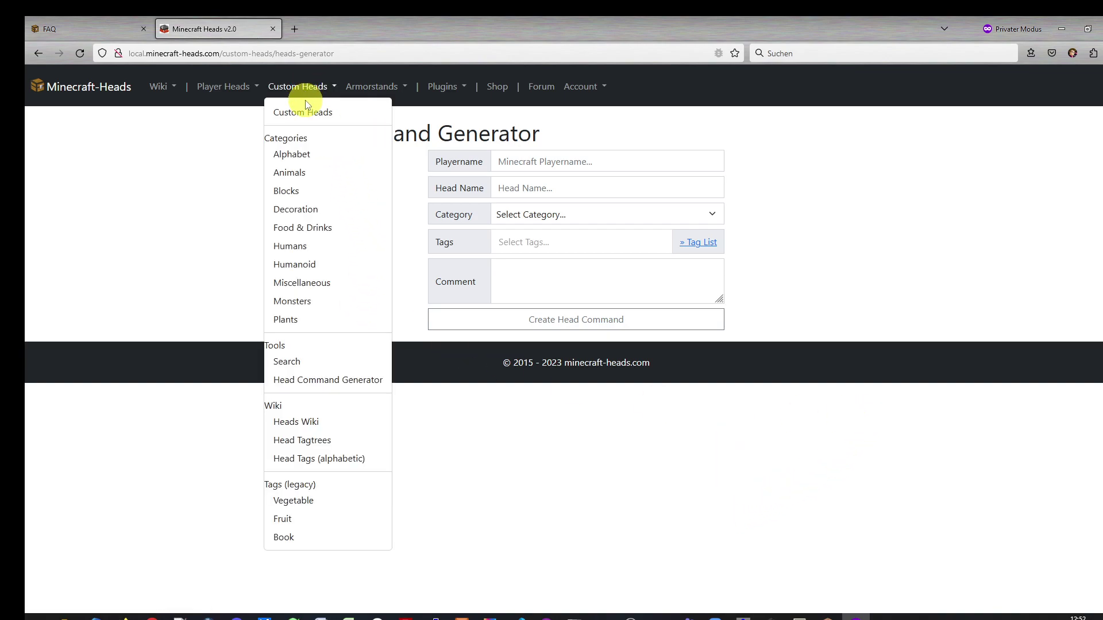
click(301, 361)
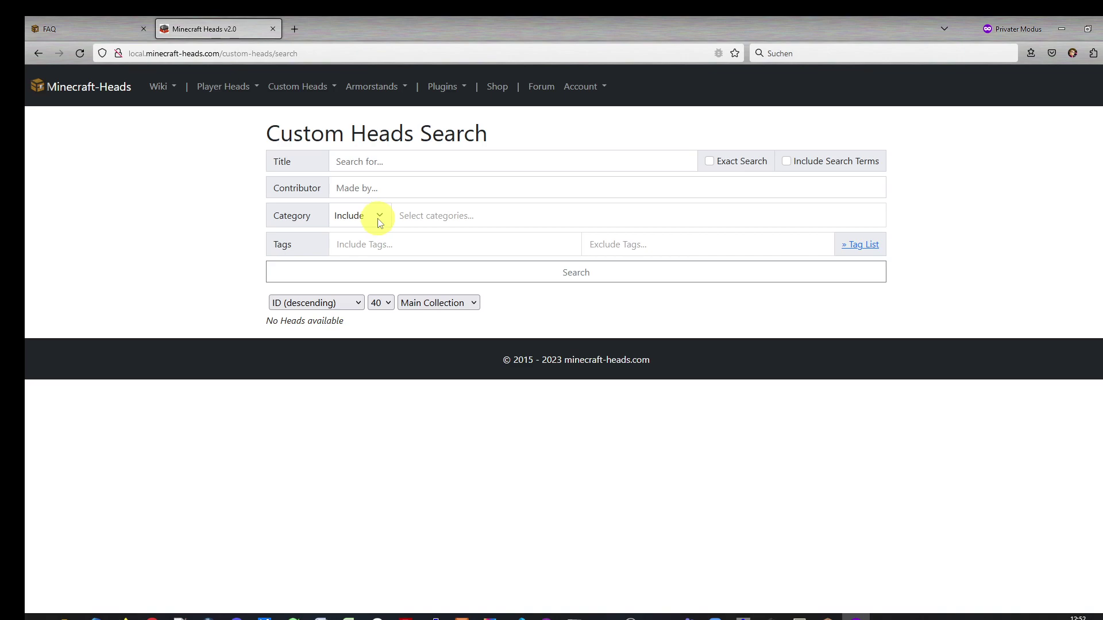
click(429, 214)
click(357, 244)
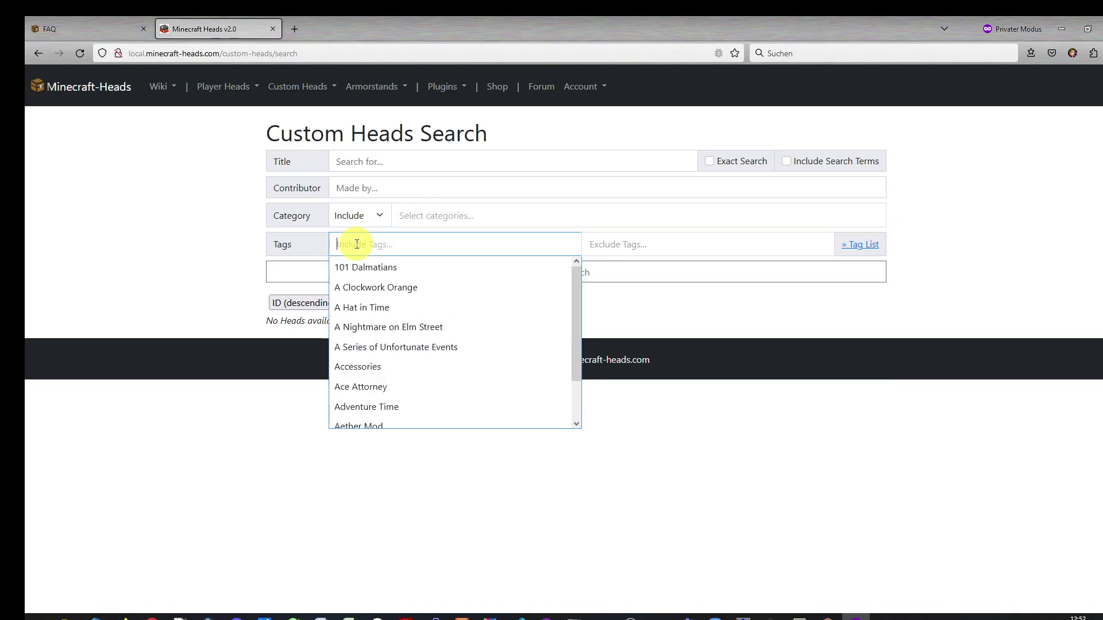
text(male)
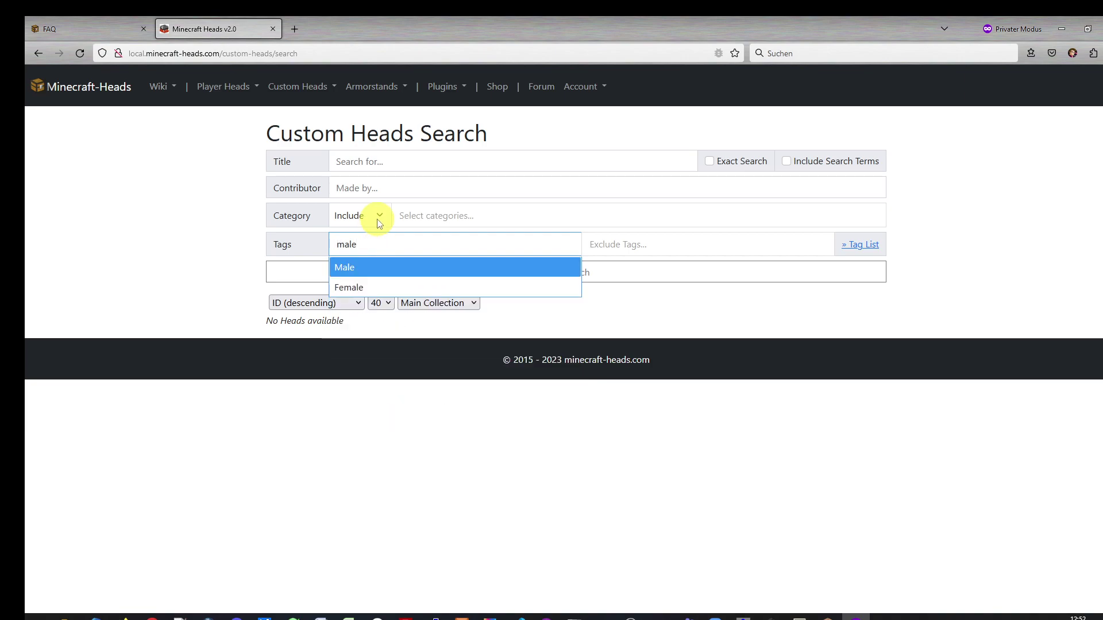
key(Return)
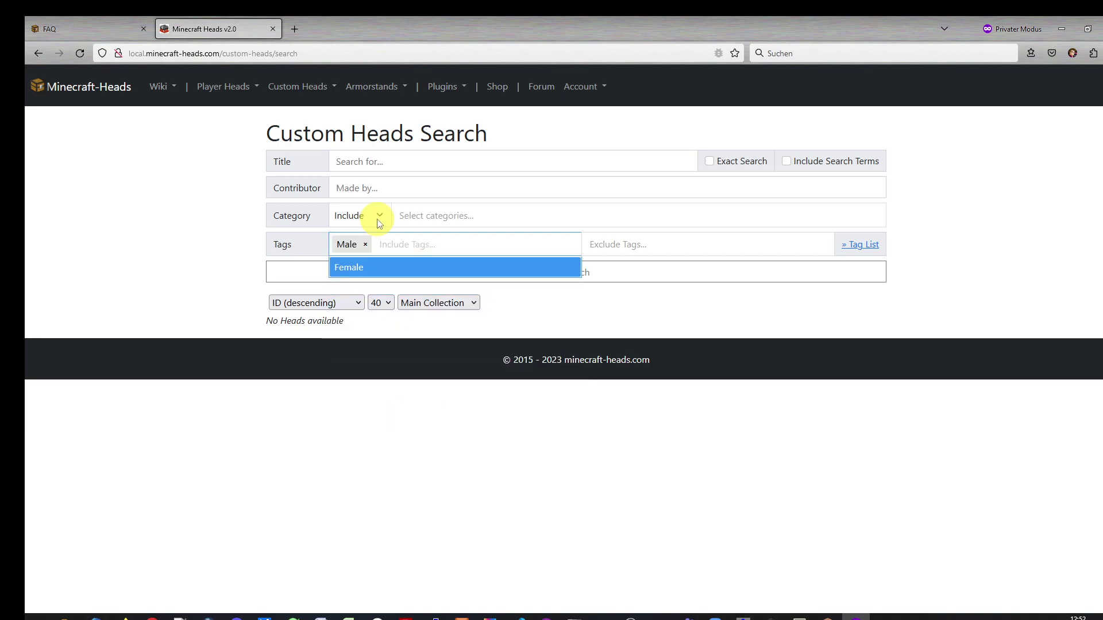
text(Hair)
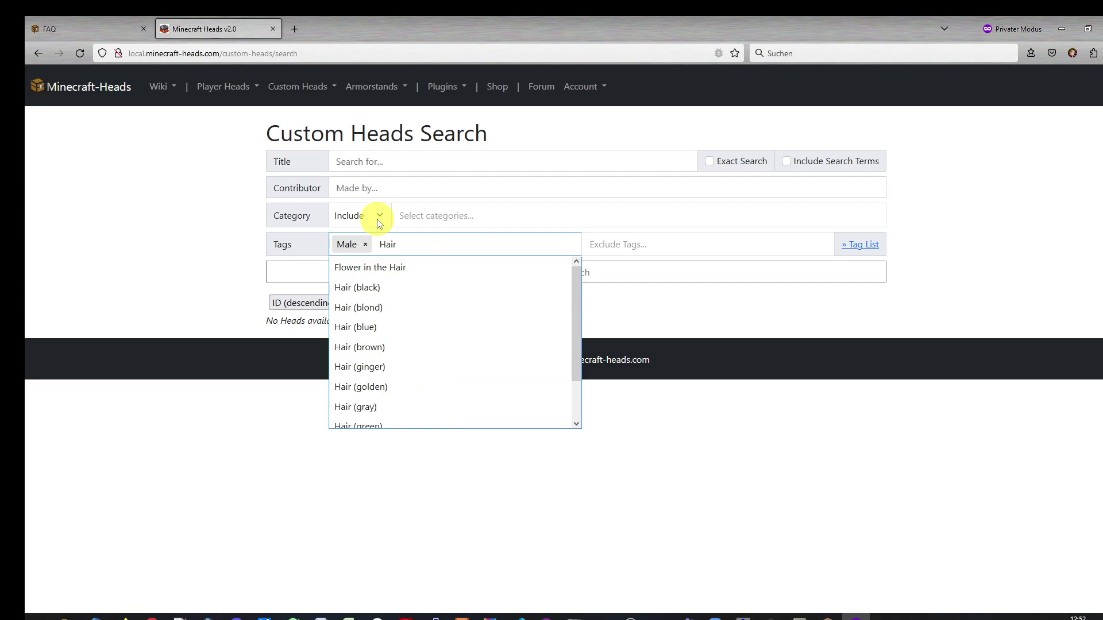
key(Down)
key(Down)
key(Return)
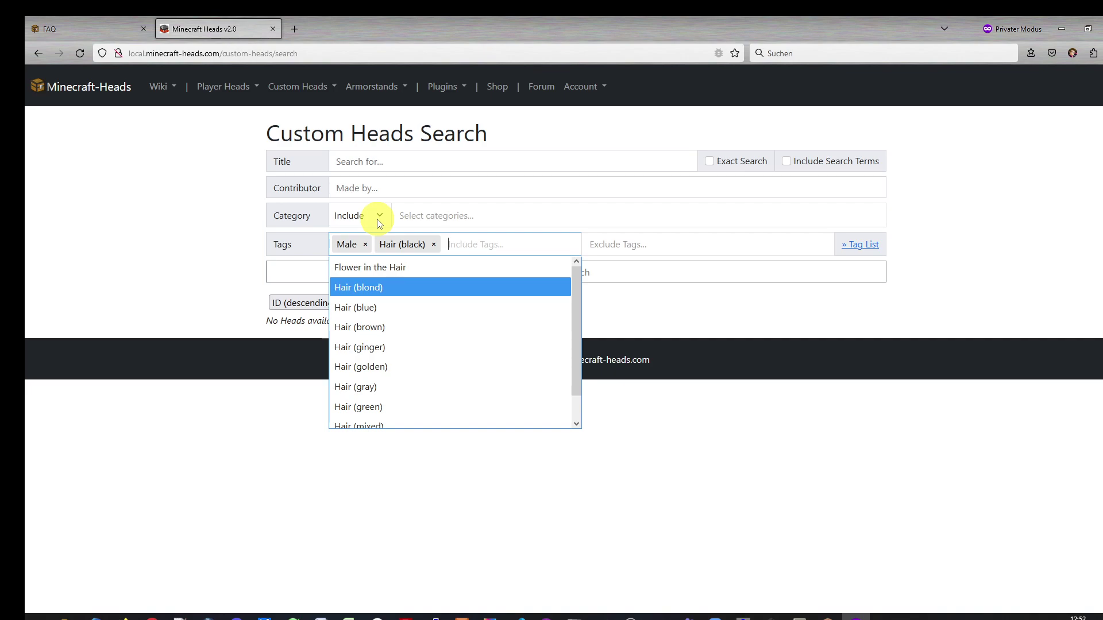
Replace the included Male tag with Female in the custom heads search
click(365, 245)
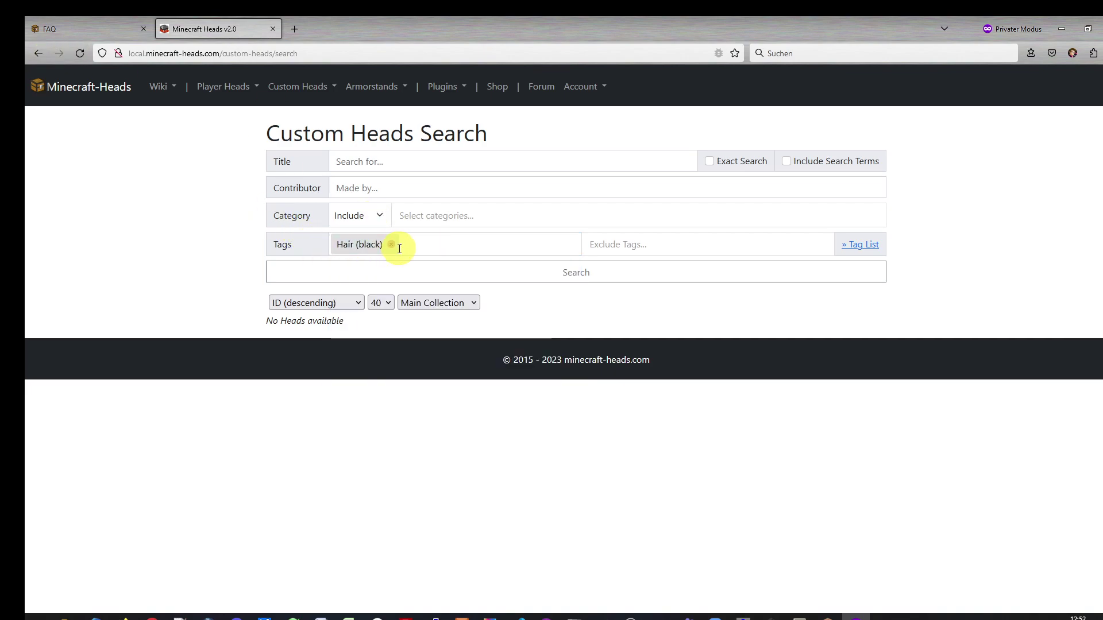
click(399, 248)
text(fem)
key(Return)
Add the Floral Ribbon tag to the included tags, run the search and look through the matching heads
text(flor)
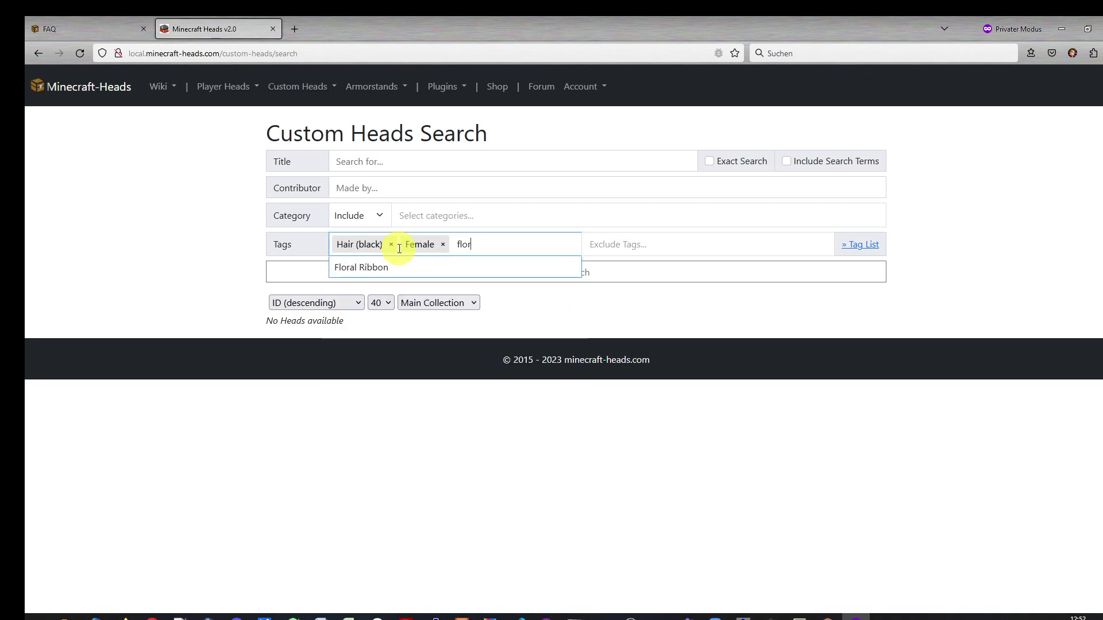
key(Return)
click(679, 295)
scroll(775, 350, down, 6)
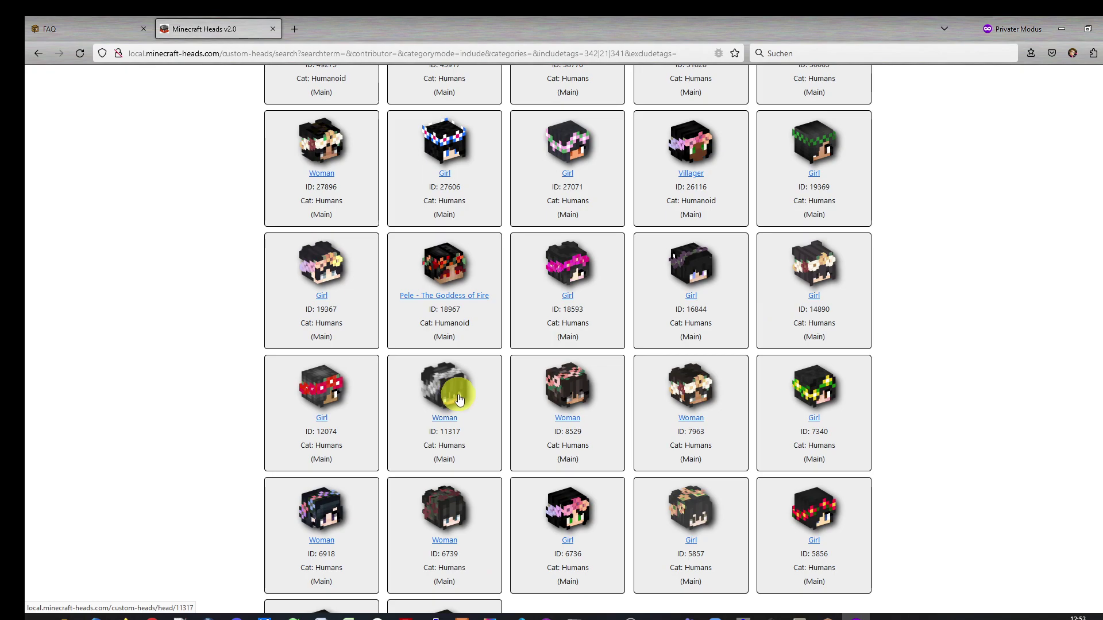
scroll(435, 369, down, 3)
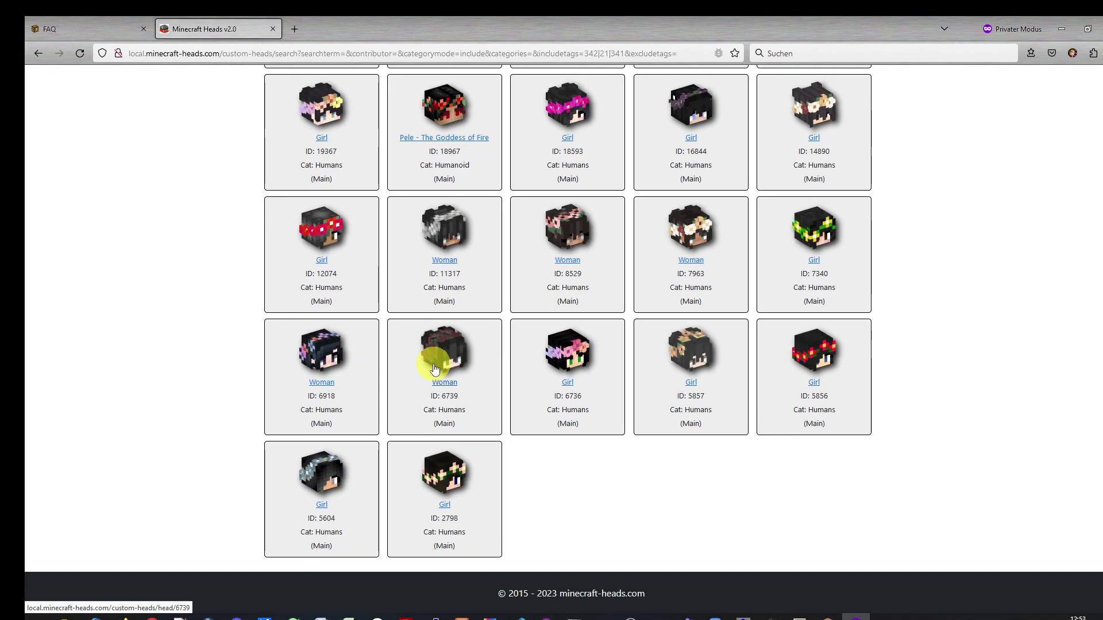
scroll(435, 368, up, 15)
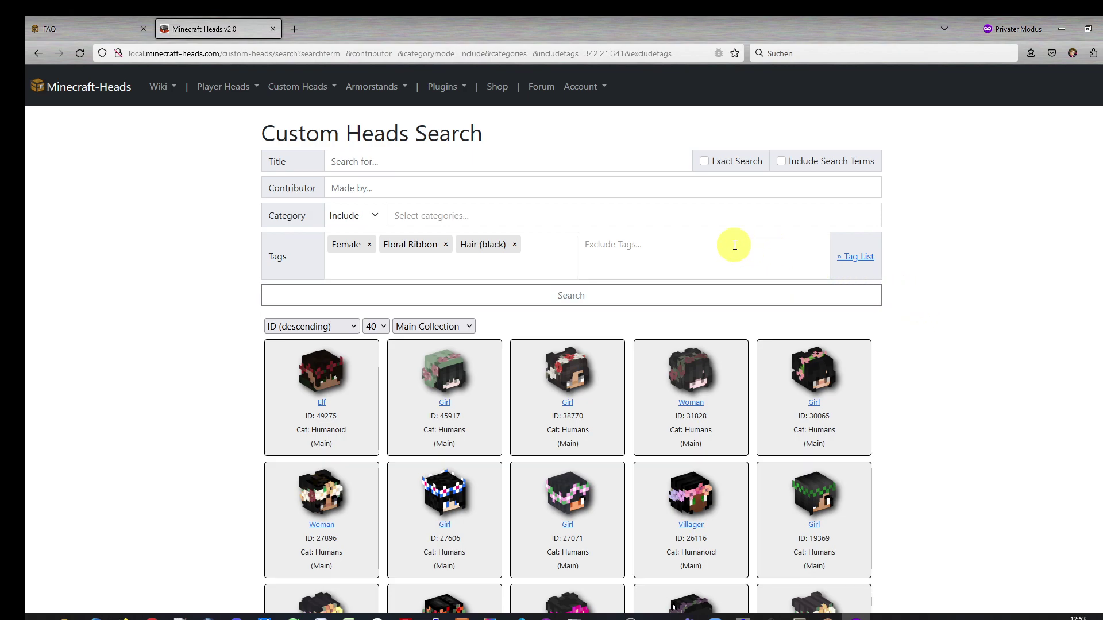
Return to the v2.0 home page and open the feedback board from the live site's header, placing its tab last
click(62, 89)
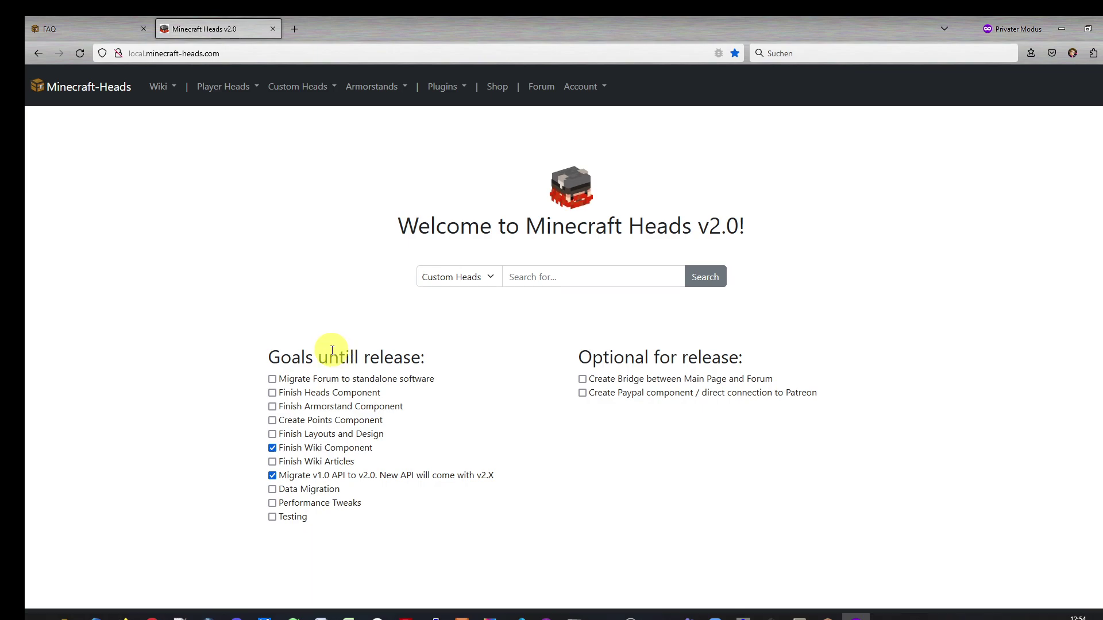
click(28, 22)
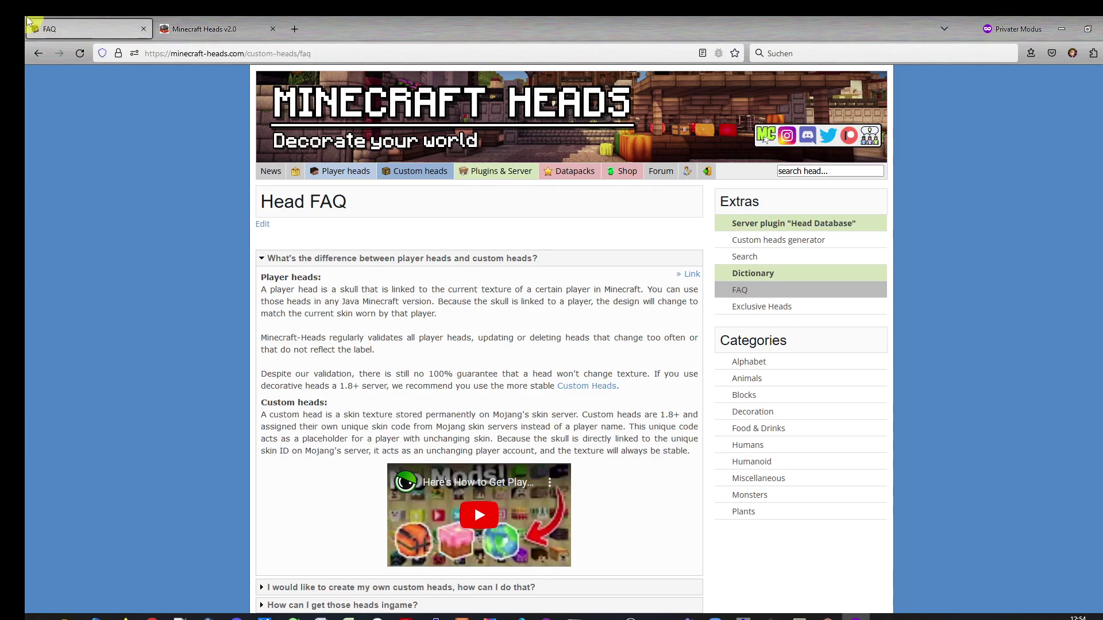
click(868, 138)
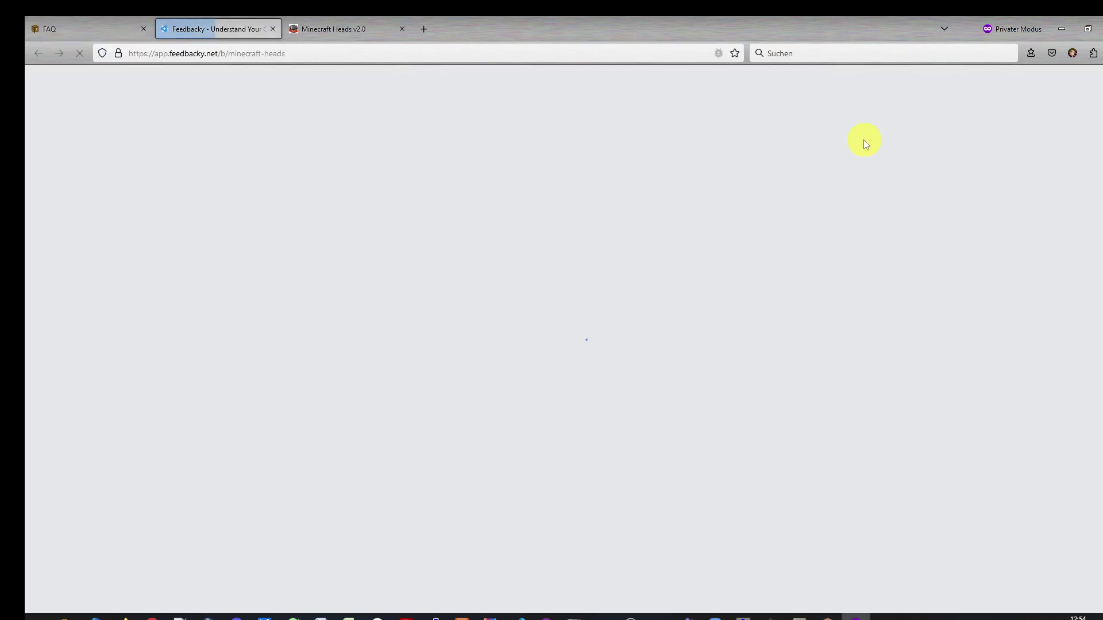
drag(277, 29, 327, 20)
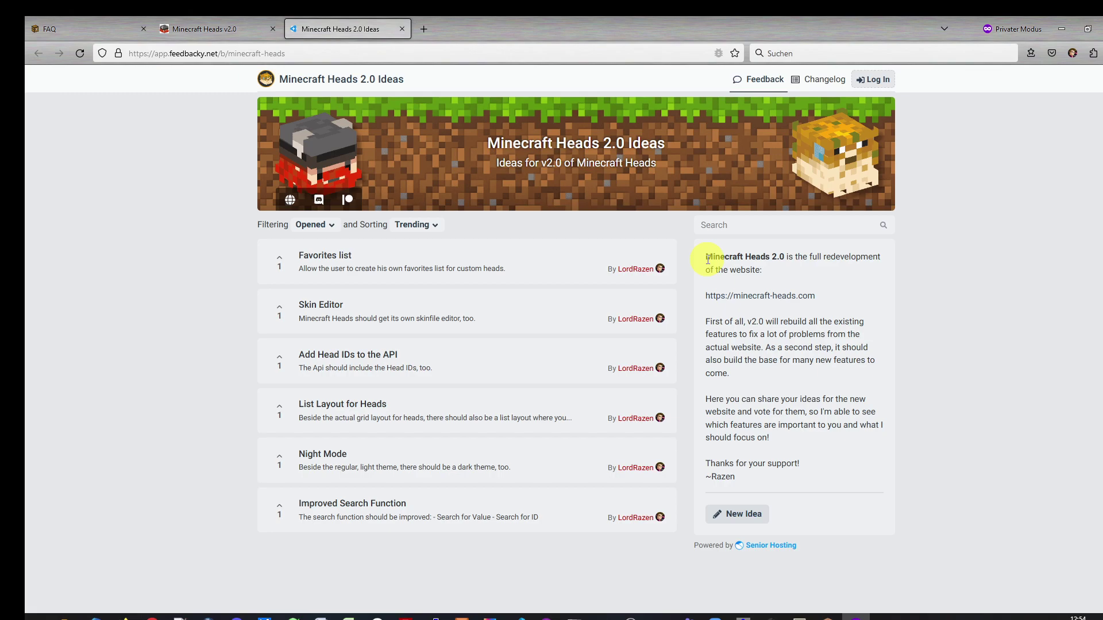
Review the v2.0 home page's release goals, the Minecraft Heads 2.0 Ideas board and the live site, ending on the v2.0 home page
click(202, 29)
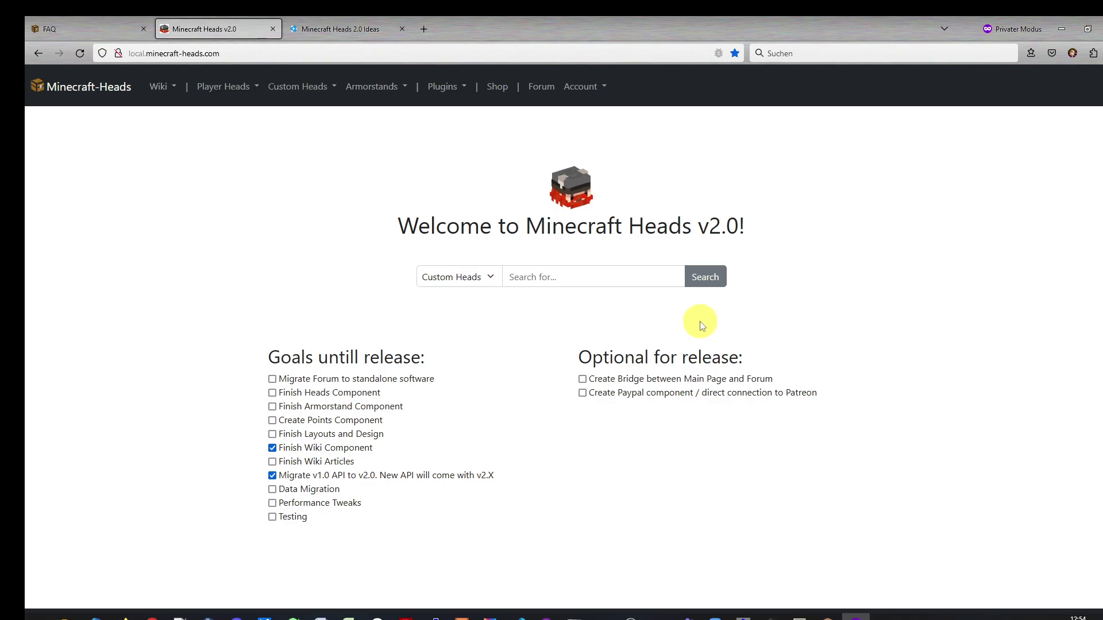
click(343, 23)
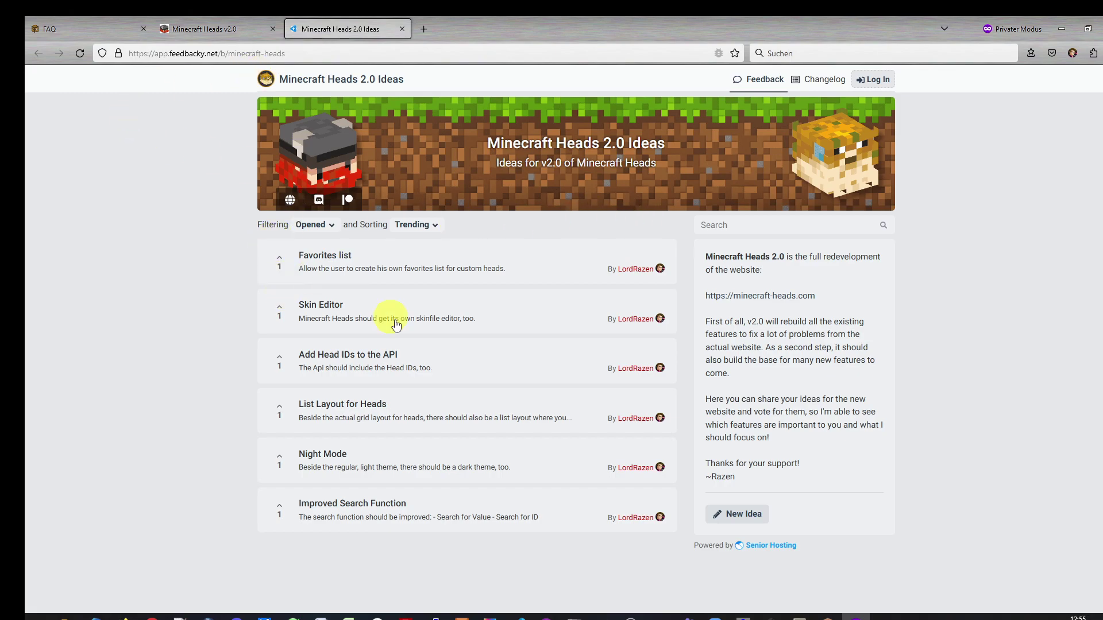
click(29, 24)
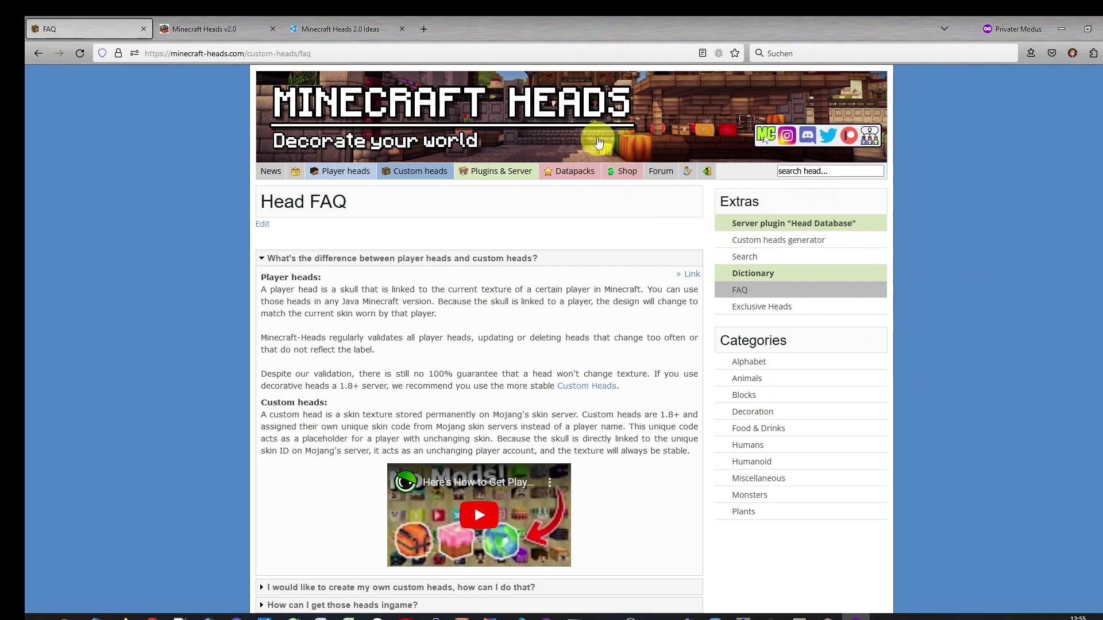
click(336, 22)
click(193, 29)
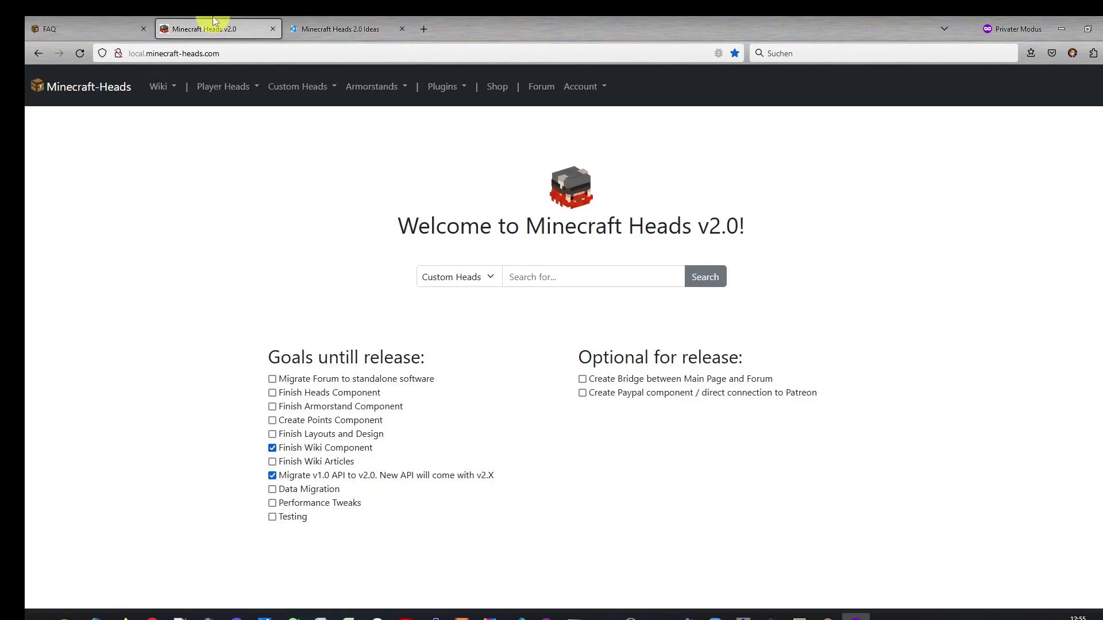